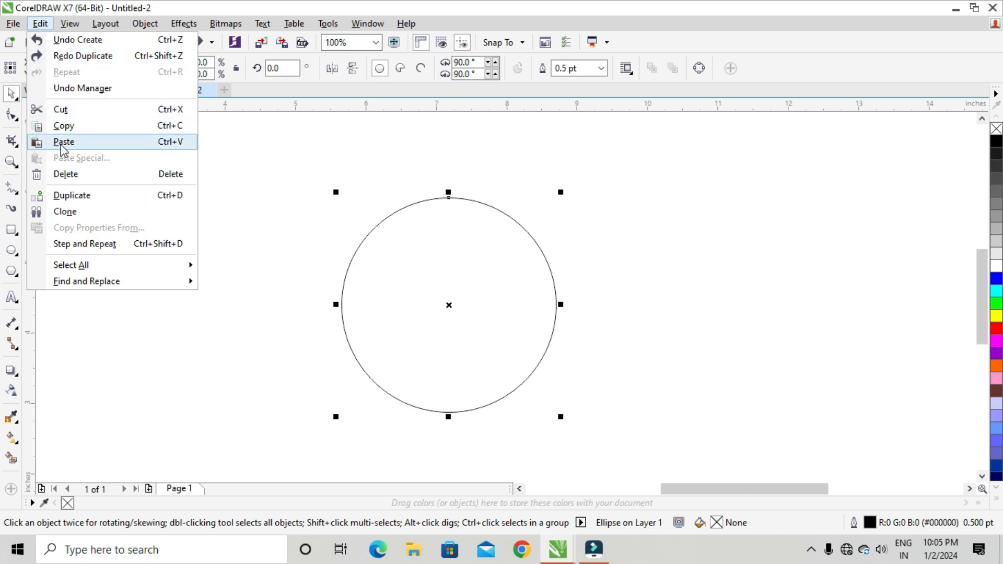
Create three progressively smaller concentric copies of the circle, with the innermost about 0.83 inches in diameter.
left_click(63, 143)
left_click_drag(341, 194, 356, 223)
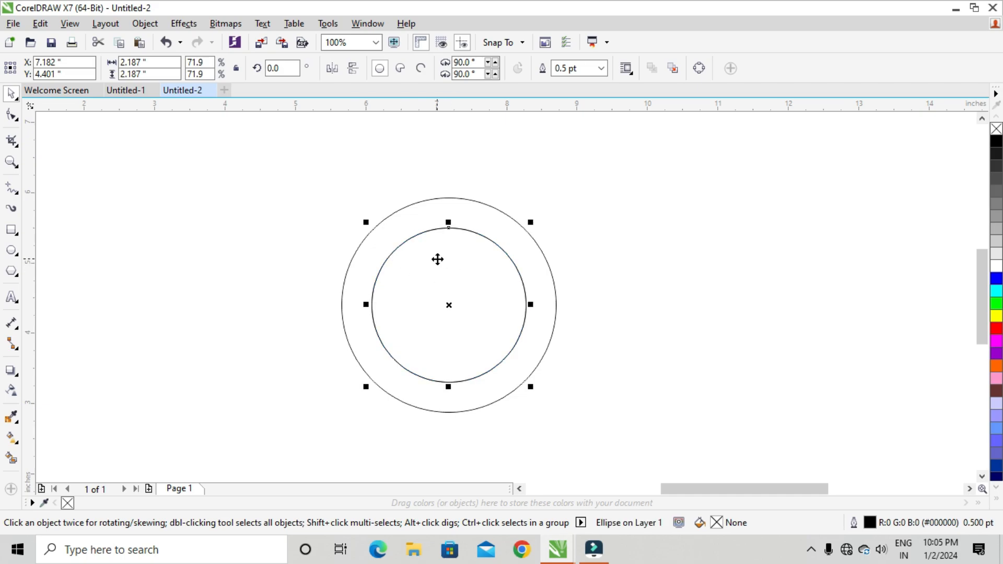
left_click_drag(366, 222, 399, 267)
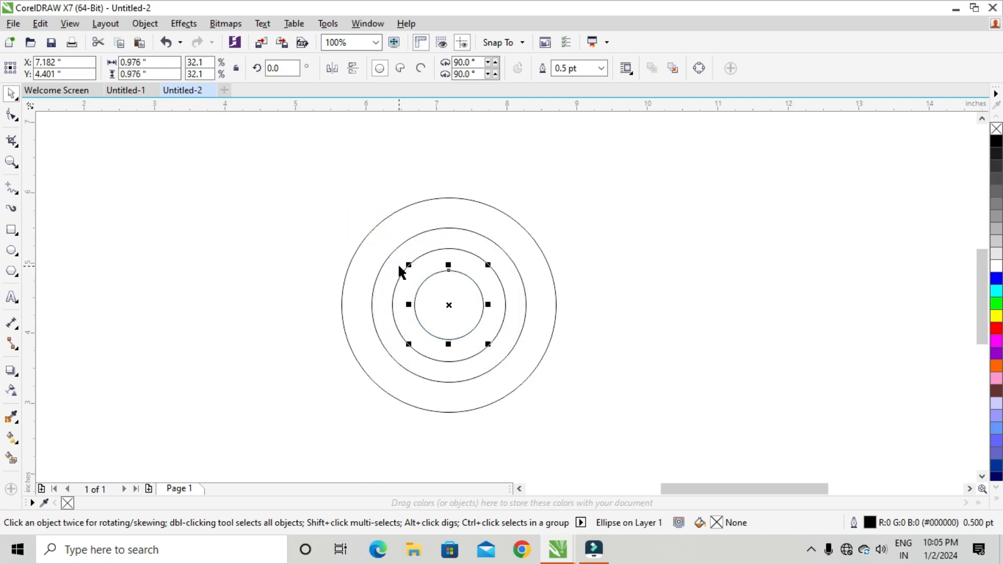
left_click_drag(320, 217, 412, 287)
scroll(412, 287, "up", 2)
left_click(170, 213)
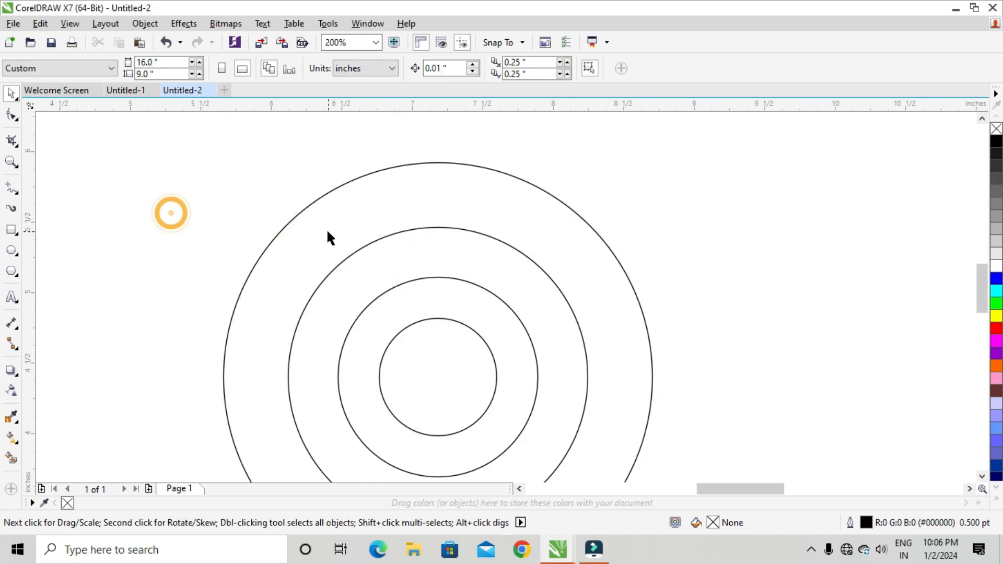
Draw a square about 0.4 inches wide across the outer circle's upper edge and round its corners to about 0.044 inches.
left_click(11, 232)
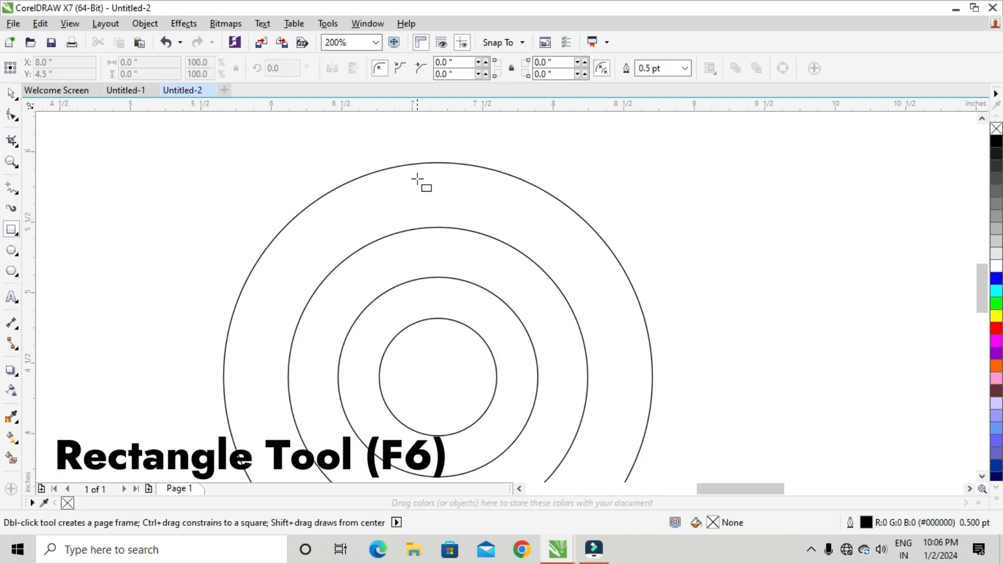
left_click_drag(400, 145, 458, 194)
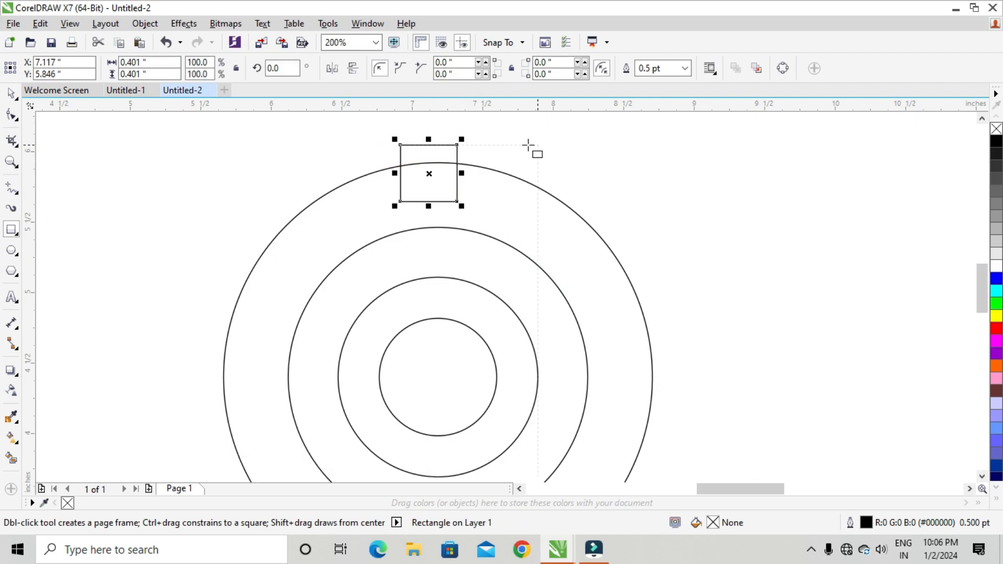
left_click(12, 115)
scroll(433, 117, "up", 1)
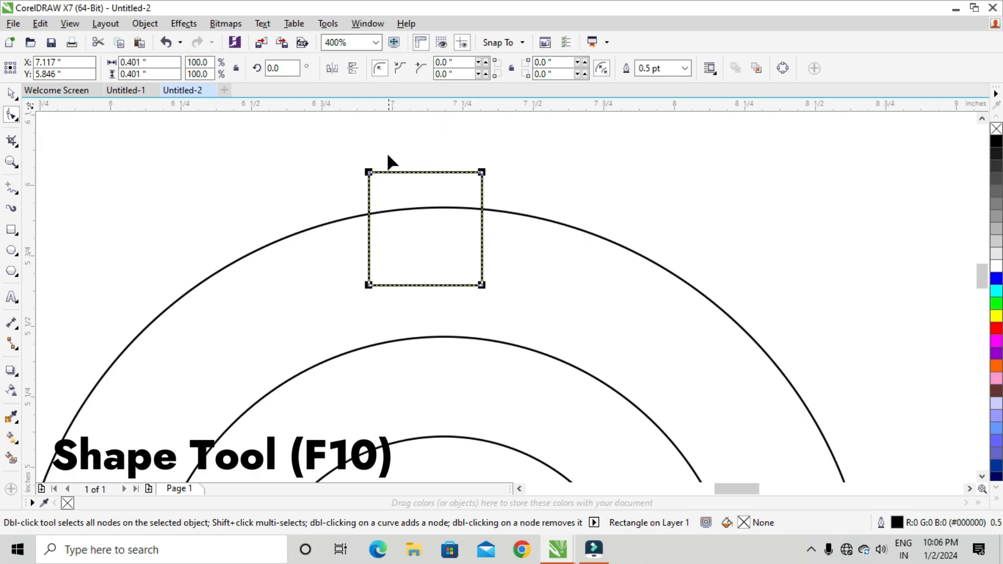
left_click_drag(372, 173, 380, 183)
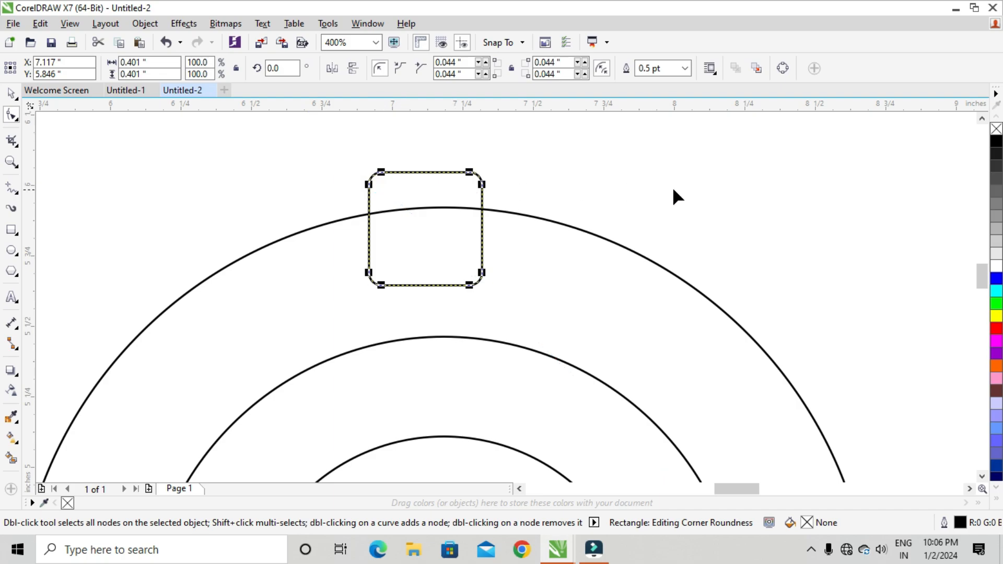
left_click(11, 93)
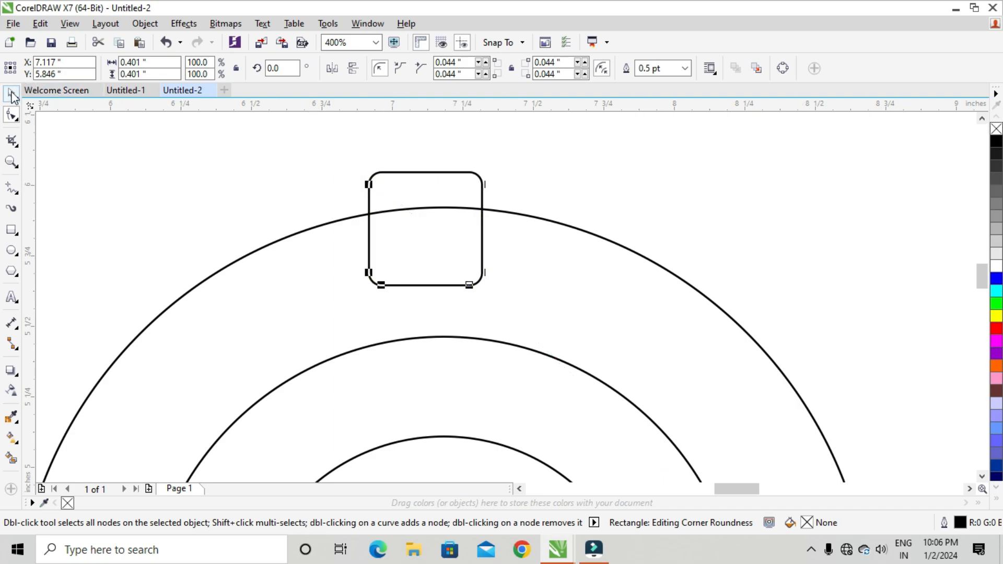
left_click(181, 161)
scroll(296, 182, "down", 3)
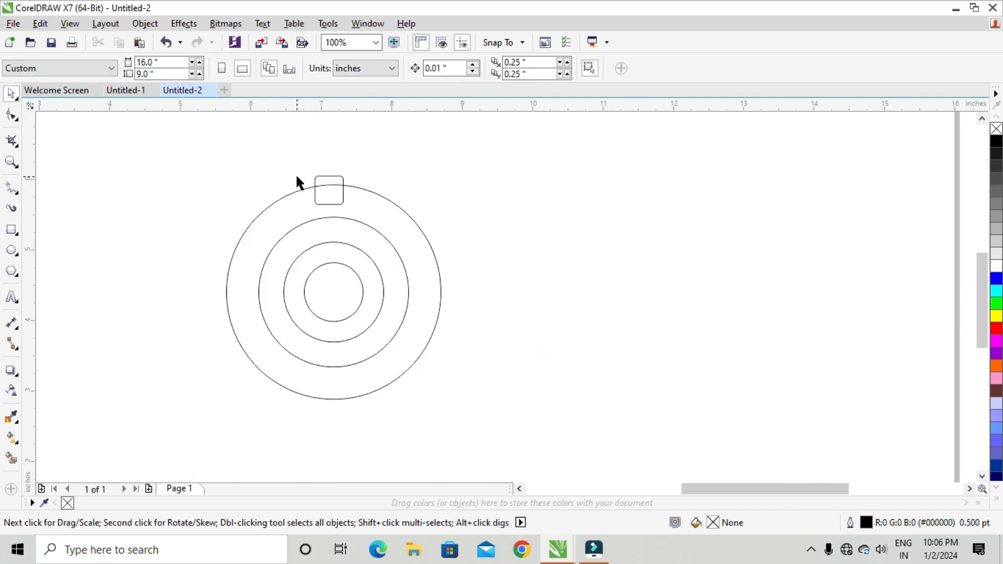
Center the rounded square on the innermost circle, and move it straight up so its center sits on the outer circle's upper edge.
left_click(336, 189)
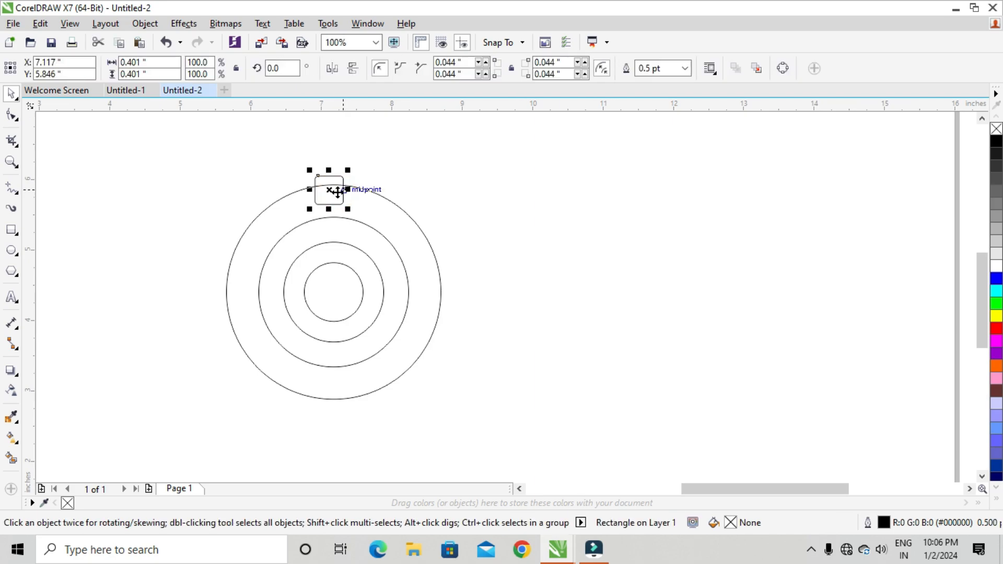
left_click(338, 274, "shift")
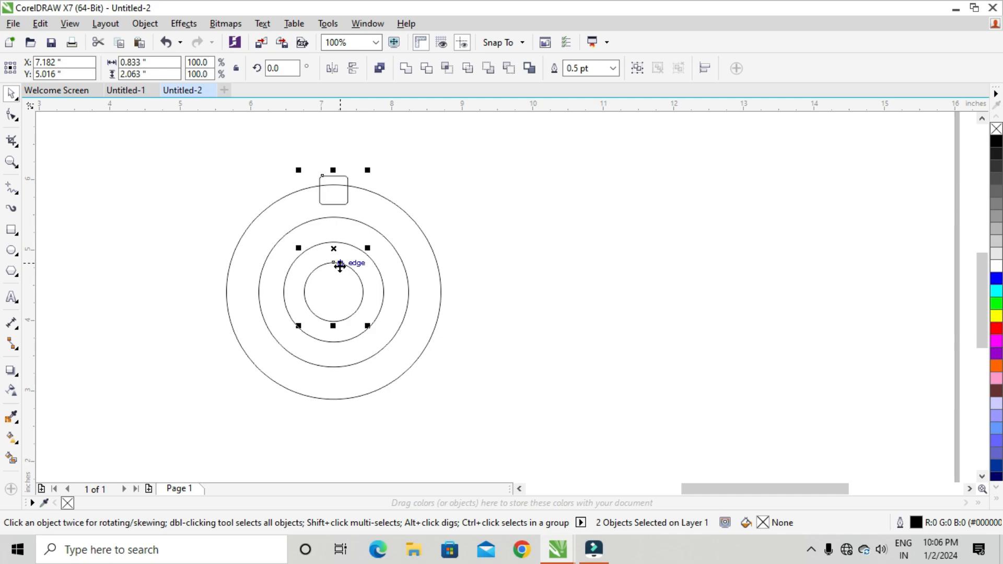
key("e")
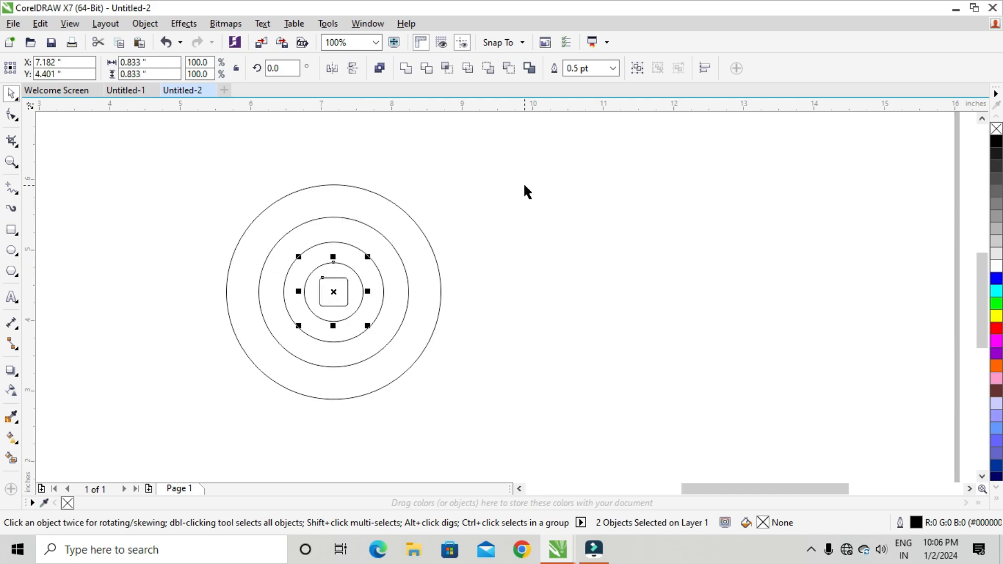
left_click(525, 186)
left_click_drag(333, 292, 334, 184)
Convert the rounded square on the outer circle to curves for node editing.
scroll(329, 172, "up", 2)
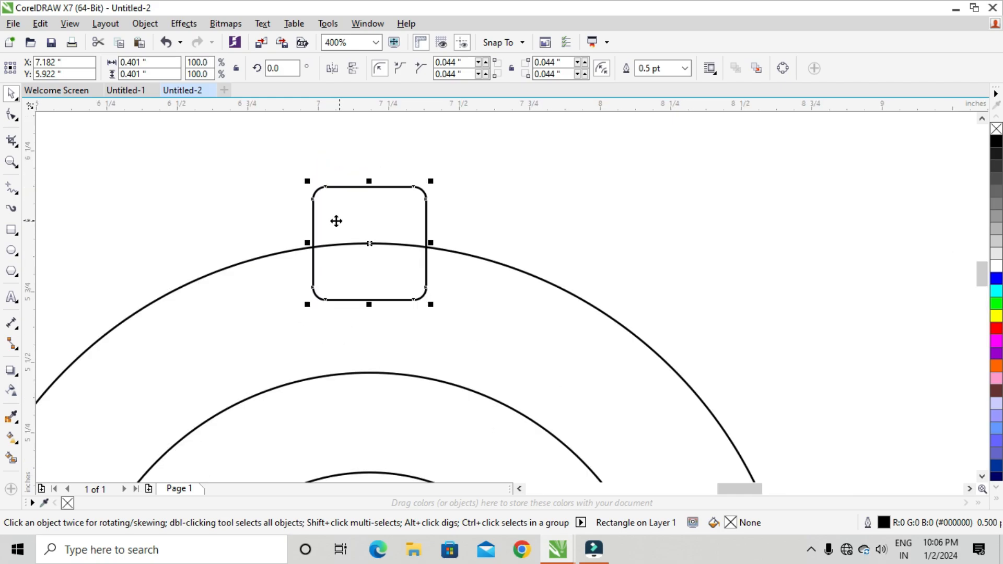
left_click(16, 121)
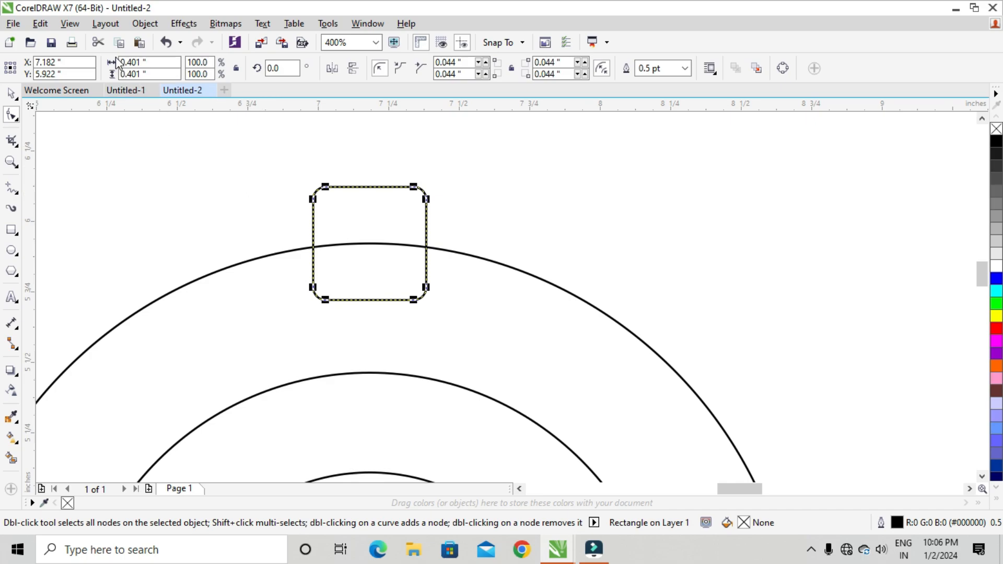
left_click(145, 23)
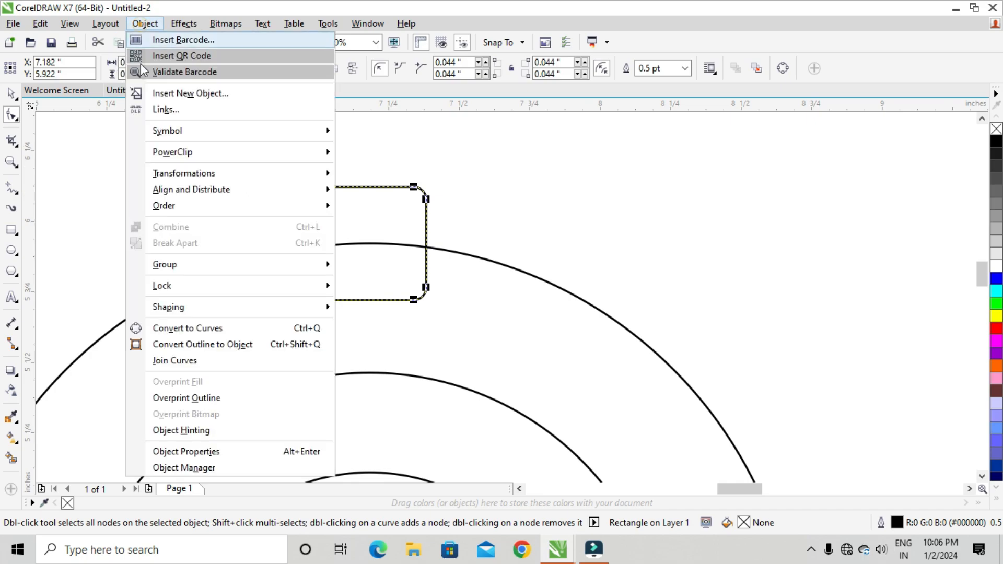
left_click(211, 329)
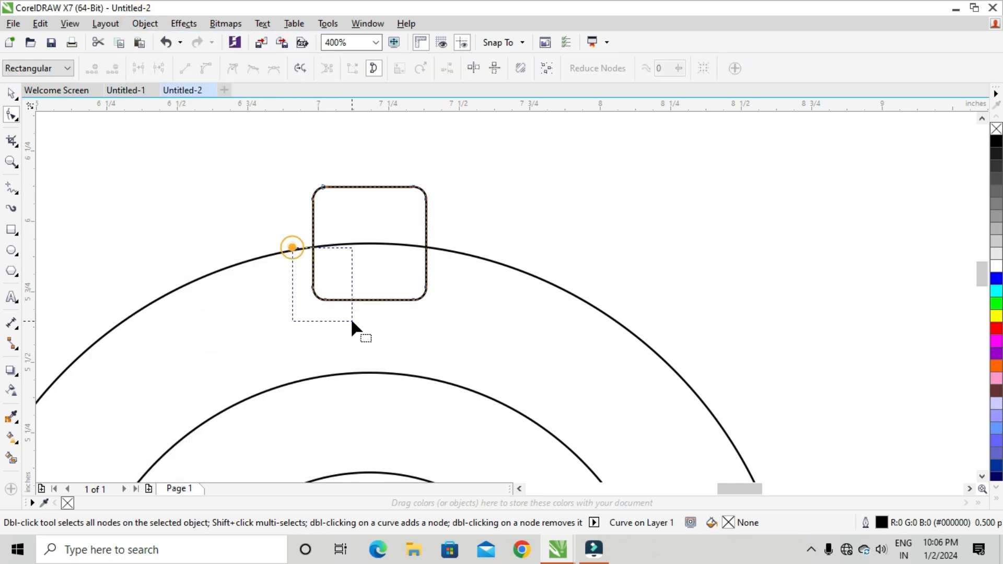
Move both lower corners of the rounded square outward equally, making its base about 0.52 inches wide.
left_click_drag(352, 321, 315, 303)
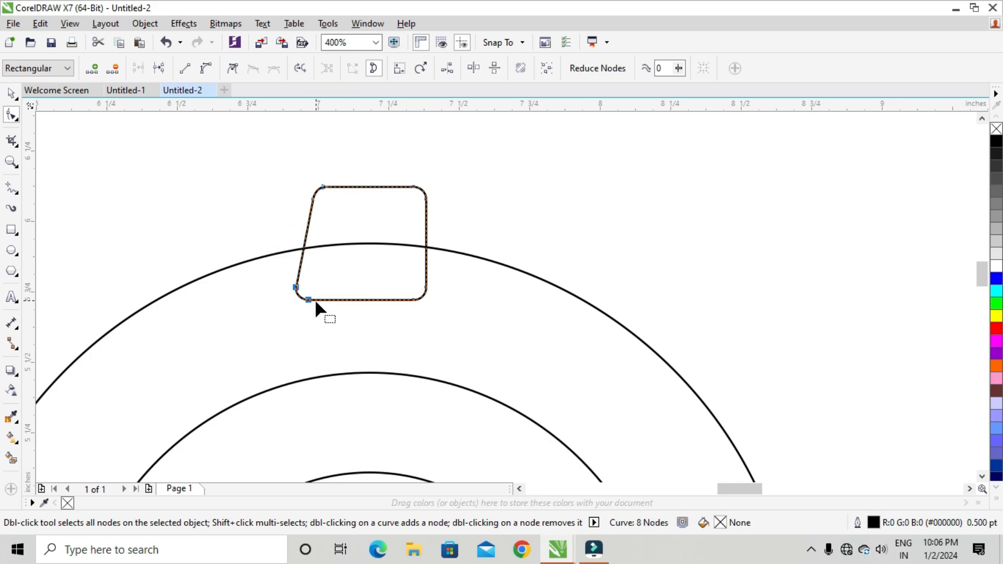
left_click_drag(384, 281, 457, 321)
key("Right")
key("Right")
key("Right")
key("Right")
key("Right")
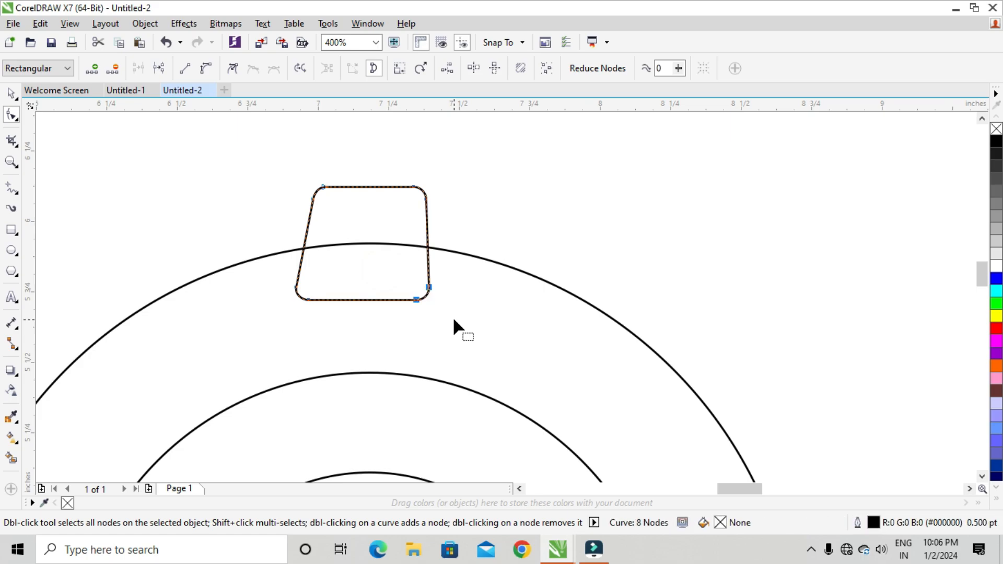
key("Right")
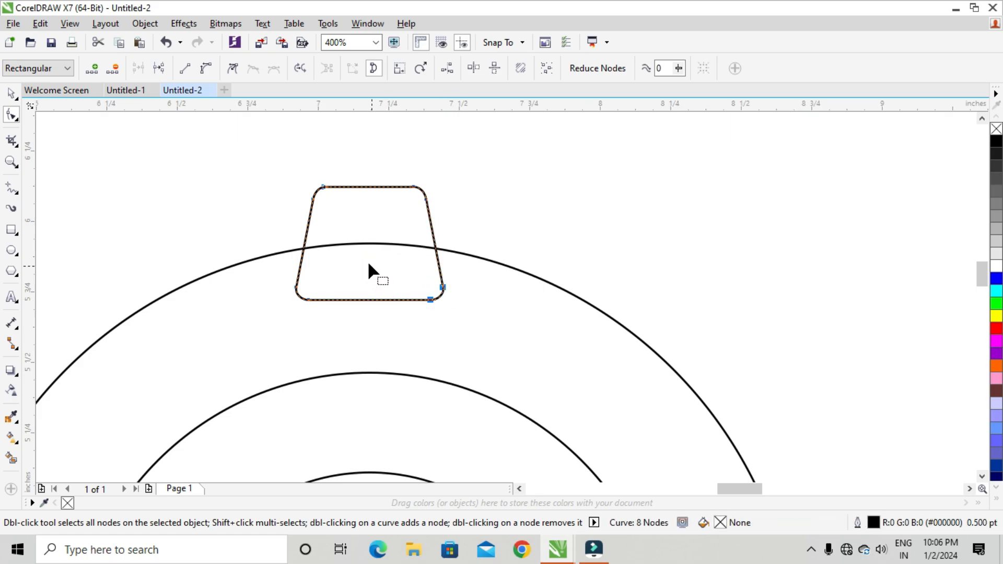
Raise the shape's top edge by about 0.03 inches and nudge both upper corners inward by about 0.02 inches each.
left_click_drag(278, 171, 490, 246)
key("Up")
key("Up")
key("Up")
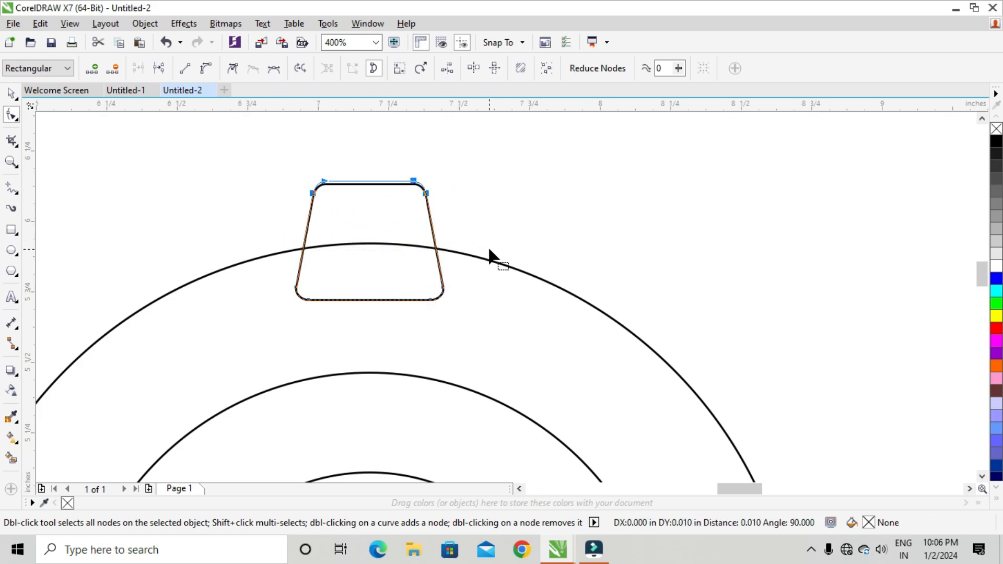
left_click_drag(278, 158, 330, 183)
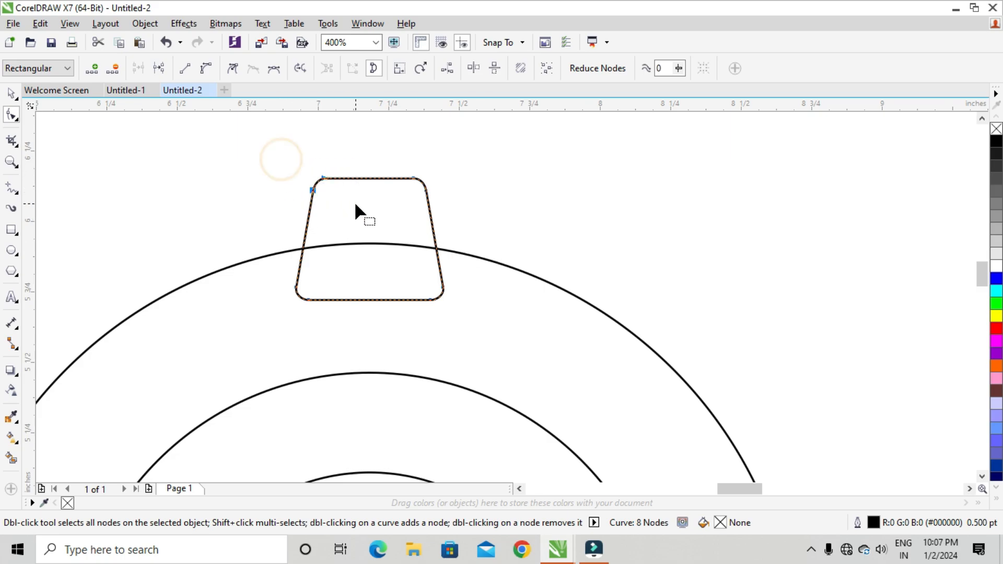
key("Right")
key("Right")
left_click_drag(389, 163, 445, 205)
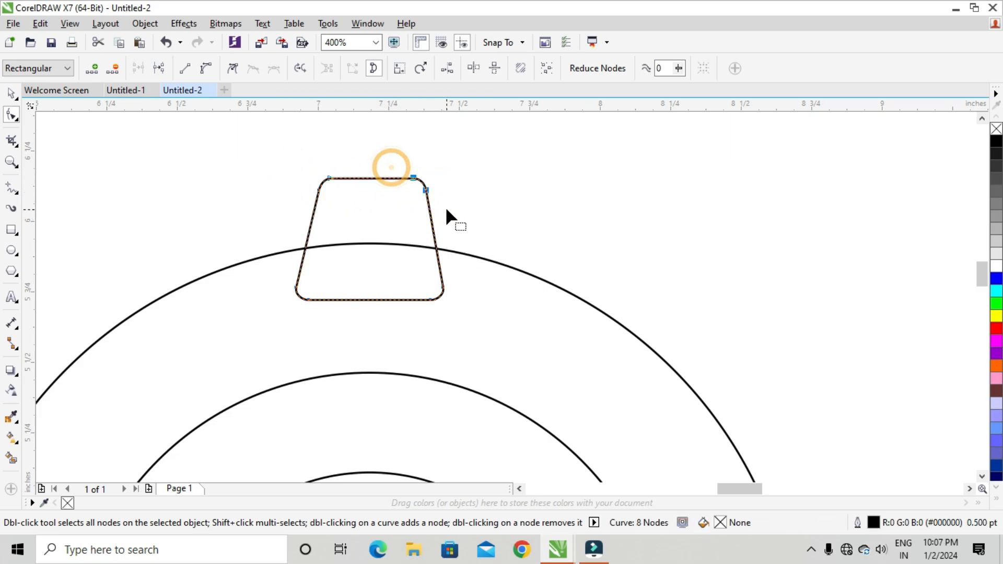
key("Left")
key("Left")
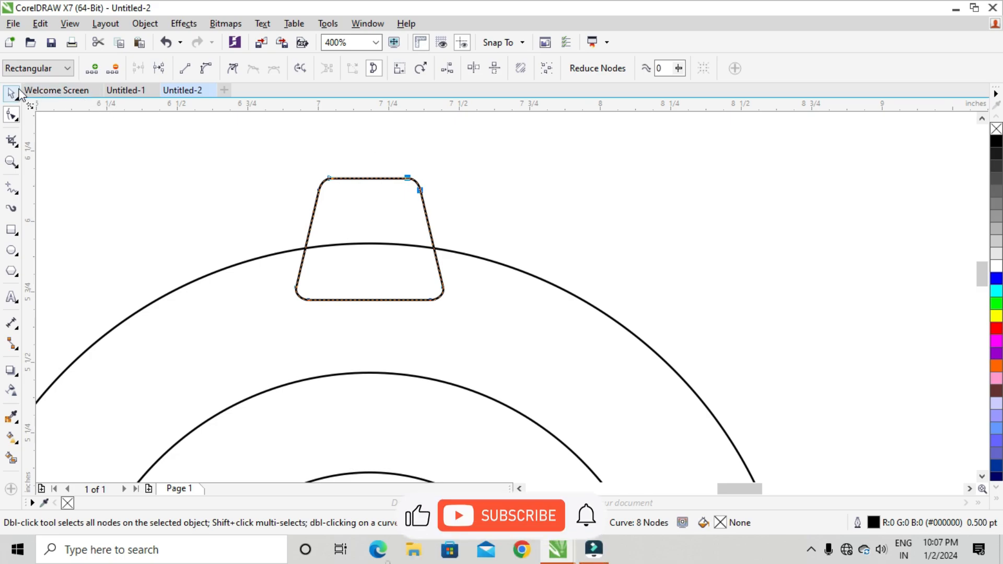
Move the trapezoid up by about 0.12 inches so only its base overlaps the outer circle.
left_click(11, 93)
left_click(193, 163)
left_click(356, 203)
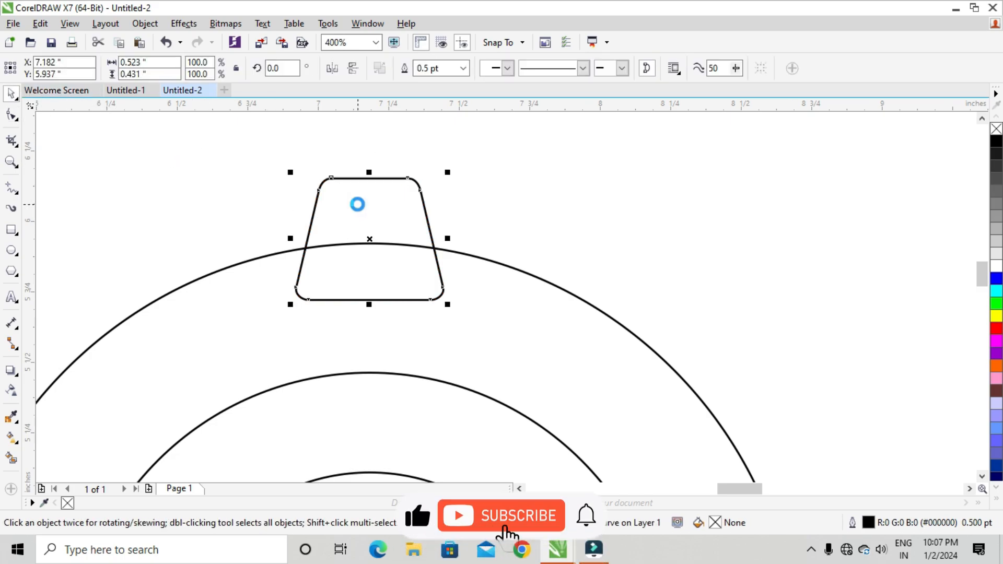
key("Up")
key("Up")
key("Up")
key("Up")
key("Up")
key("Up")
key("Up")
key("Up")
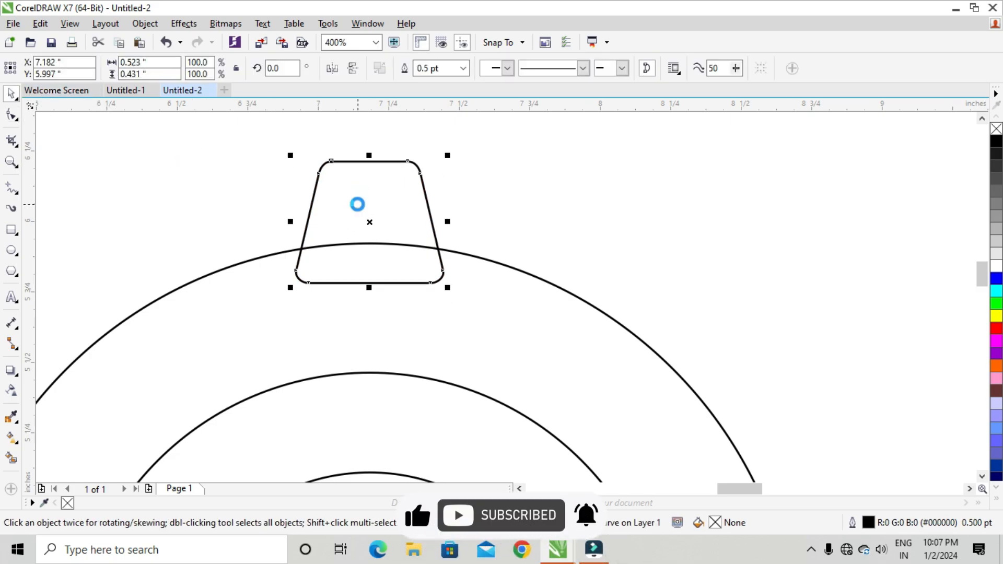
key("Up")
key("Up")
key("Up")
key("Up")
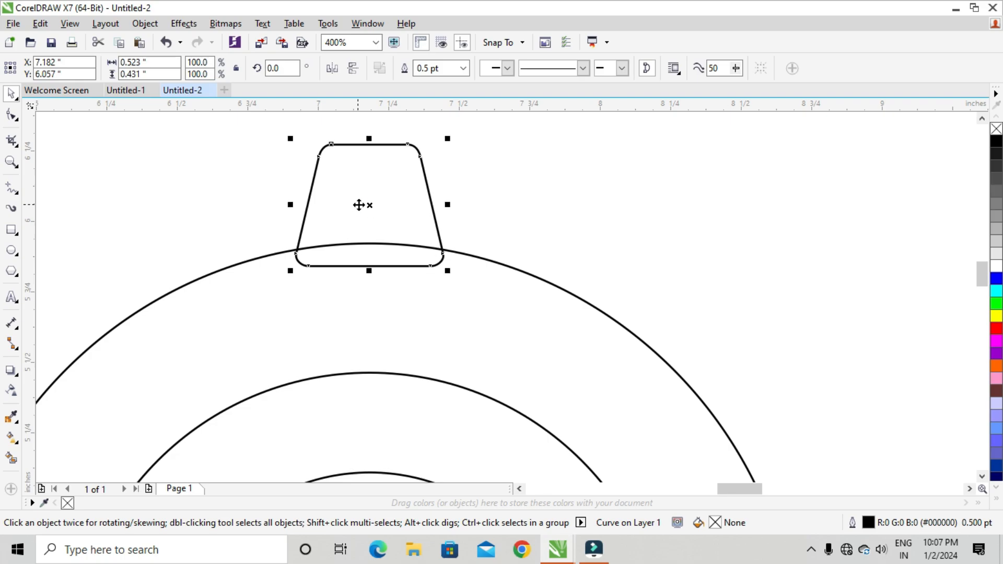
Place the trapezoid's rotation center at the circles' center and create a copy of it rotated 180° on the opposite side.
scroll(357, 208, "down", 2)
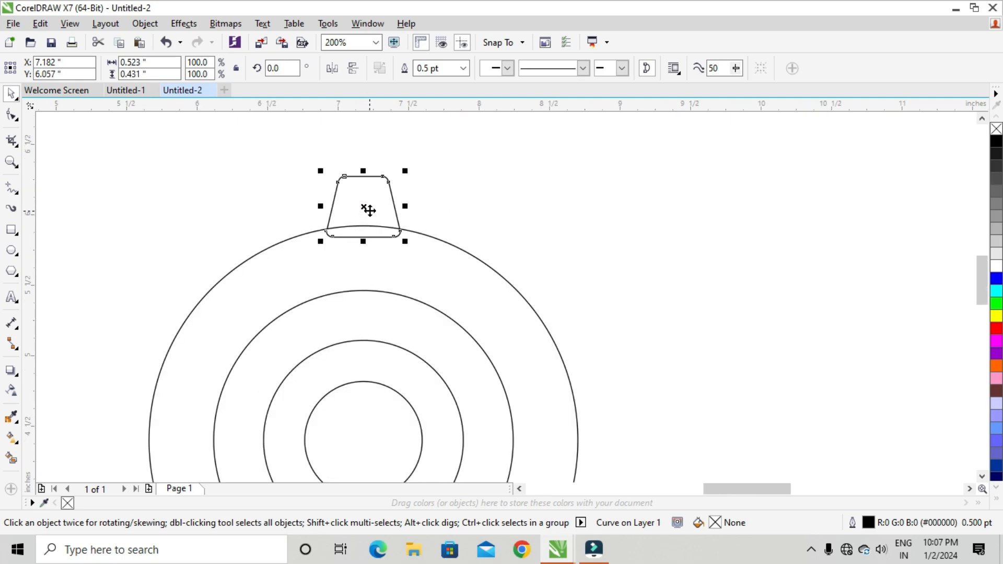
scroll(363, 202, "down", 2)
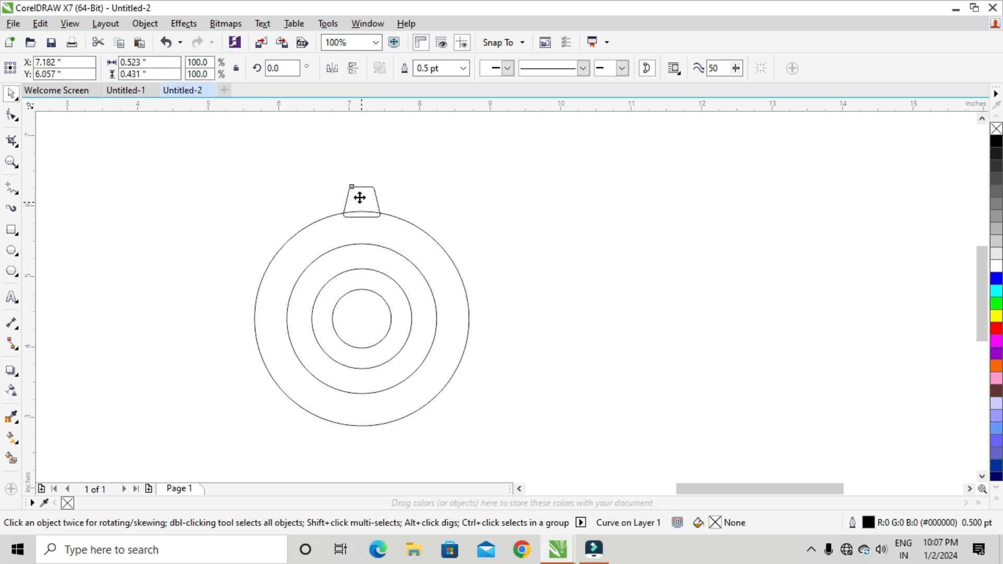
left_click(361, 202)
left_click_drag(364, 238, 362, 319)
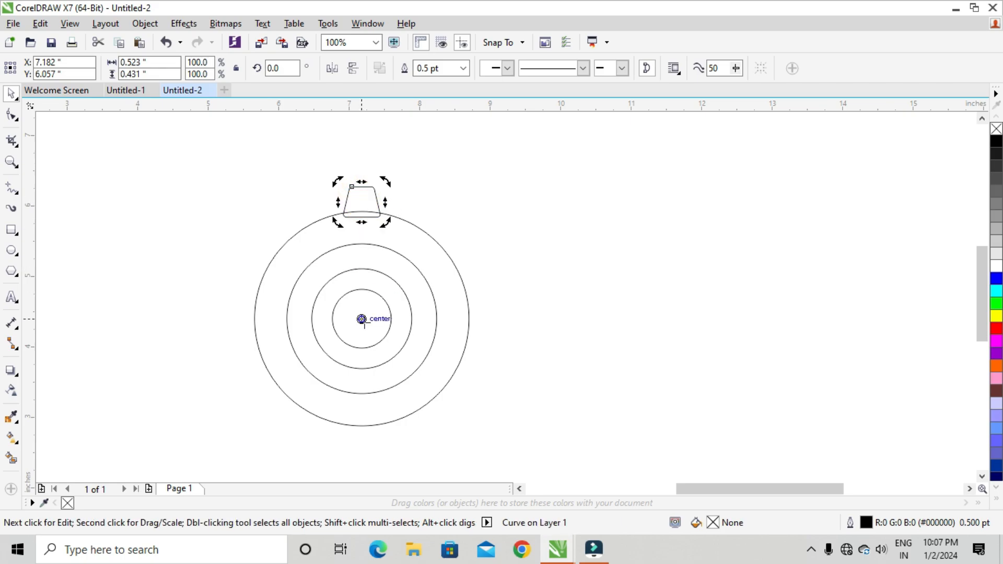
left_click(365, 205)
left_click(365, 198)
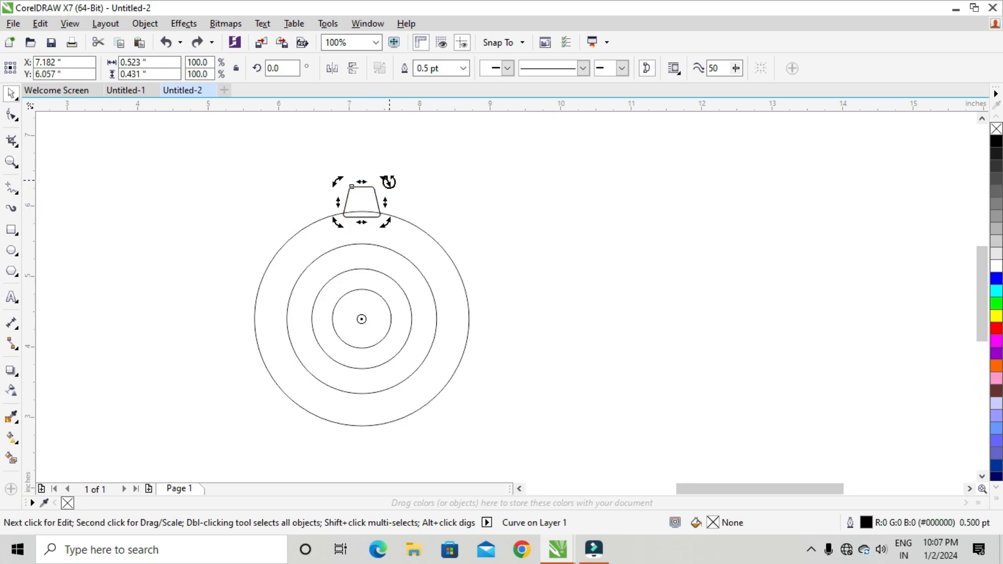
left_click_drag(389, 181, 348, 445)
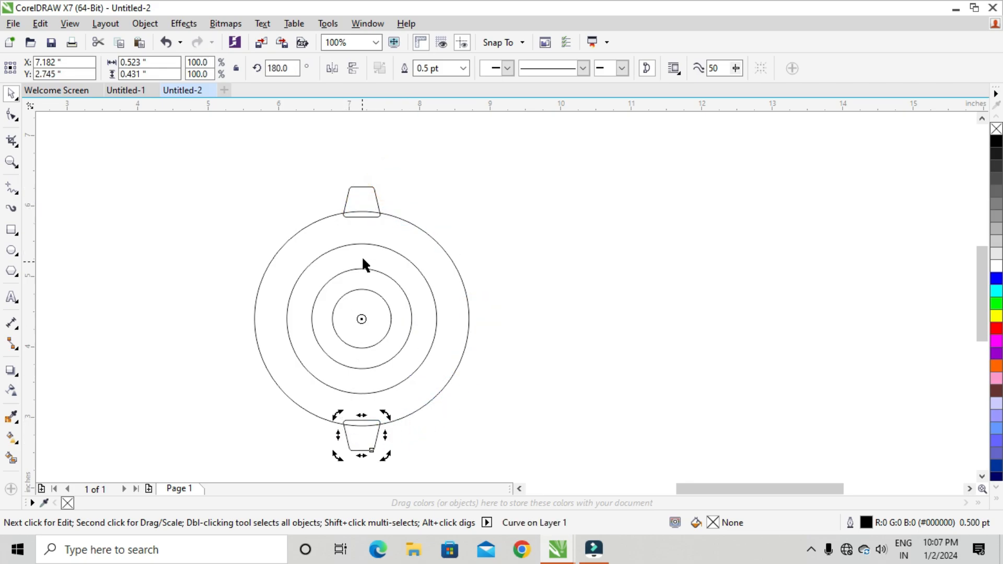
Group the upper and lower trapezoids into one object.
left_click(366, 206, "shift")
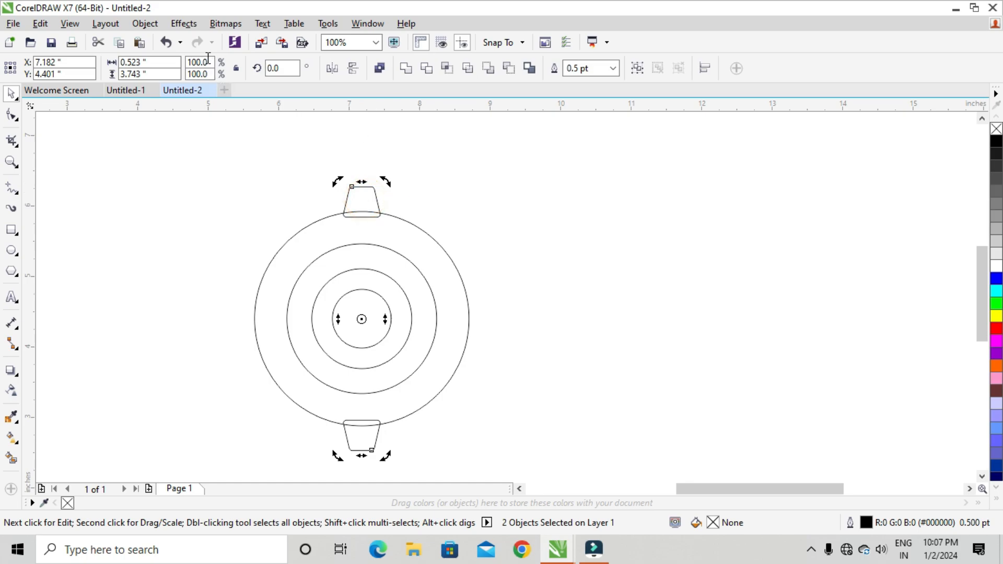
left_click(151, 29)
left_click(193, 264)
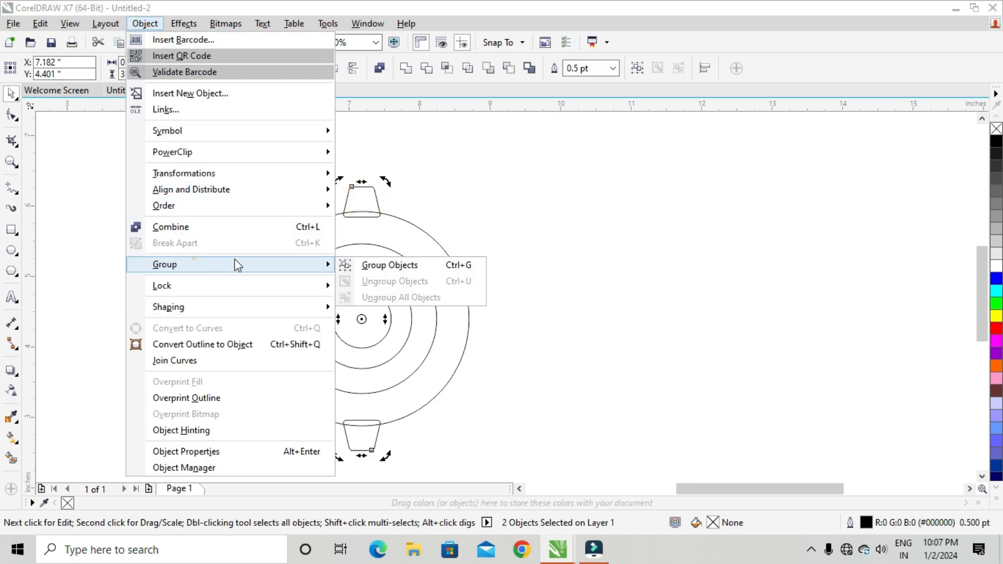
left_click(389, 265)
left_click(366, 260)
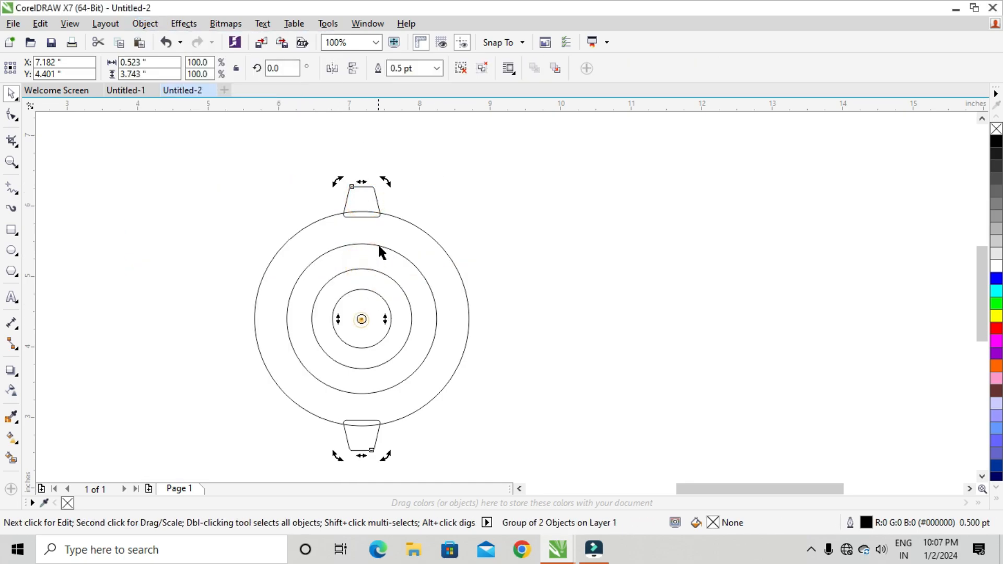
left_click(362, 319)
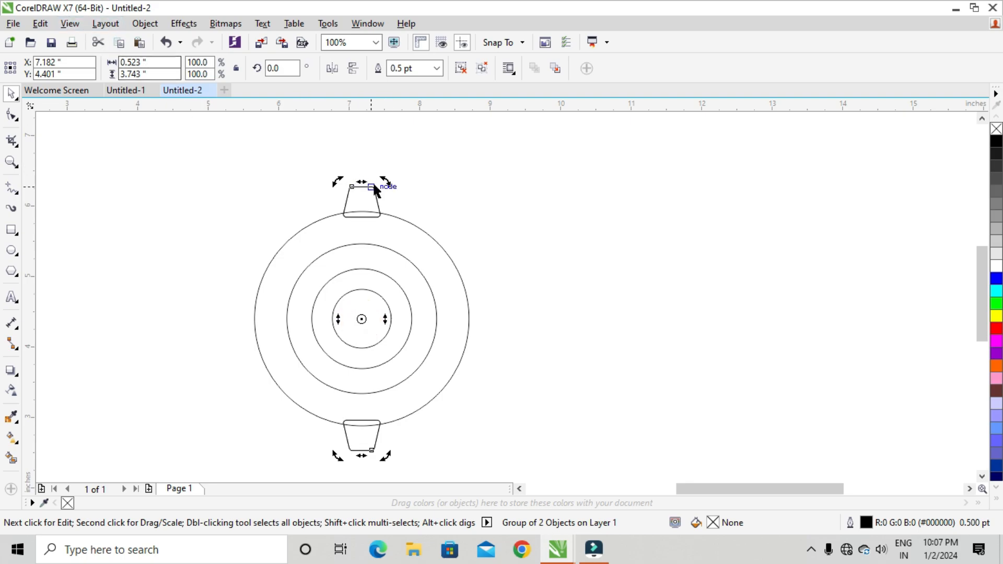
Create three rotated copies of the tooth pair around the circles' center at 45° intervals.
left_click_drag(387, 182, 428, 289)
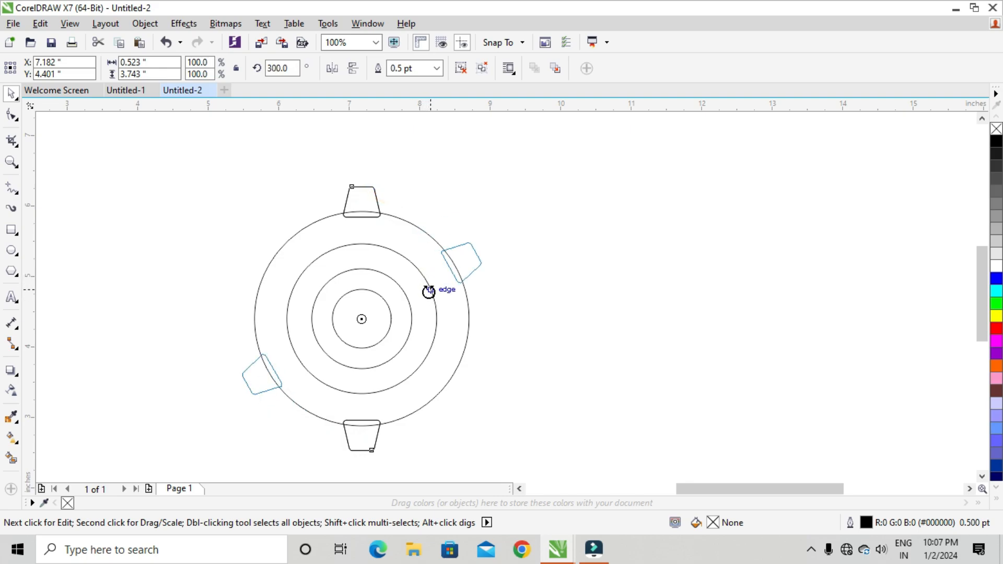
left_click_drag(427, 287, 427, 283)
key("ctrl+r")
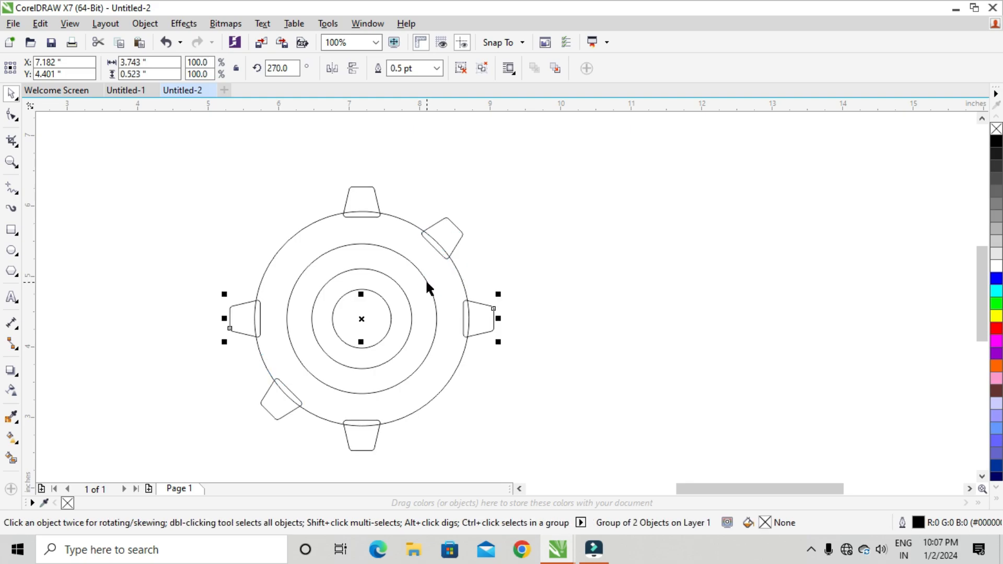
key("ctrl+r")
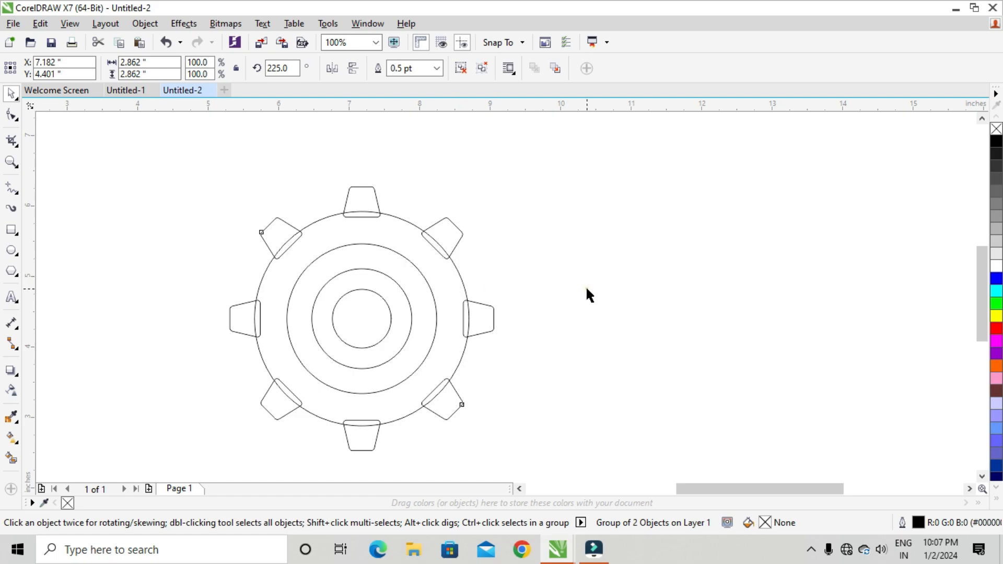
left_click(586, 288)
Weld the four tooth pairs and the outer circle into a single gear outline.
left_click(444, 233)
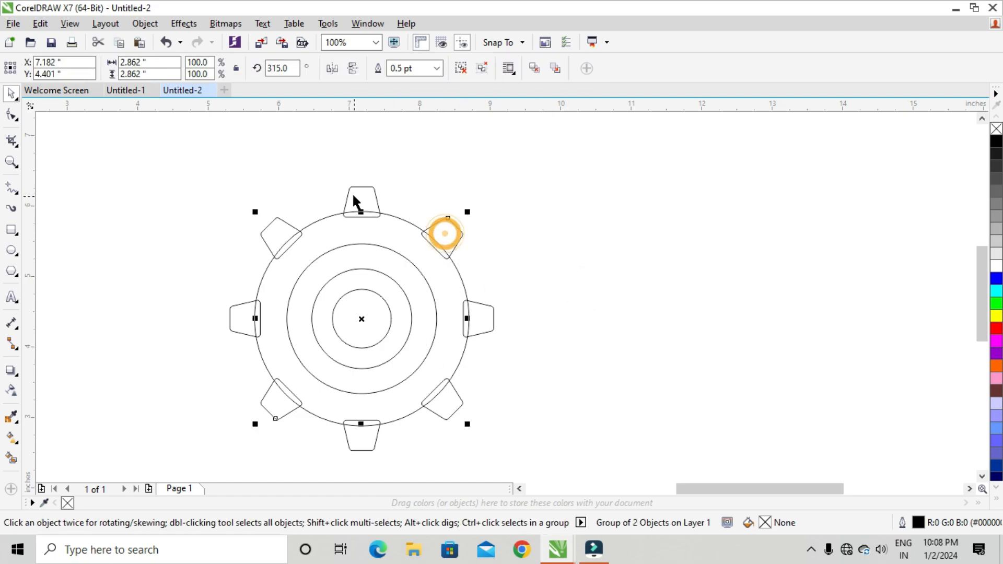
left_click(354, 194, "shift")
left_click(275, 228, "shift")
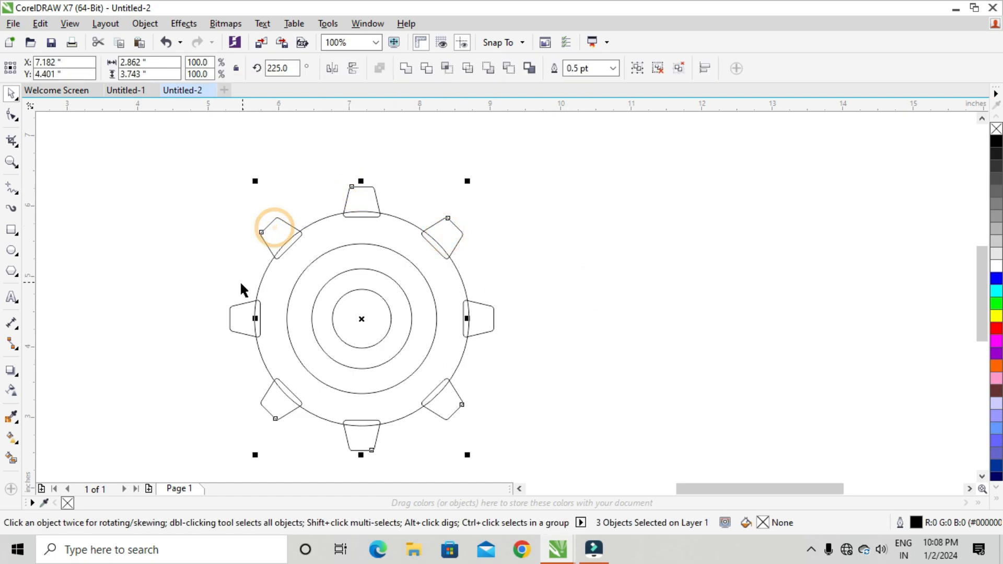
left_click(232, 315, "shift")
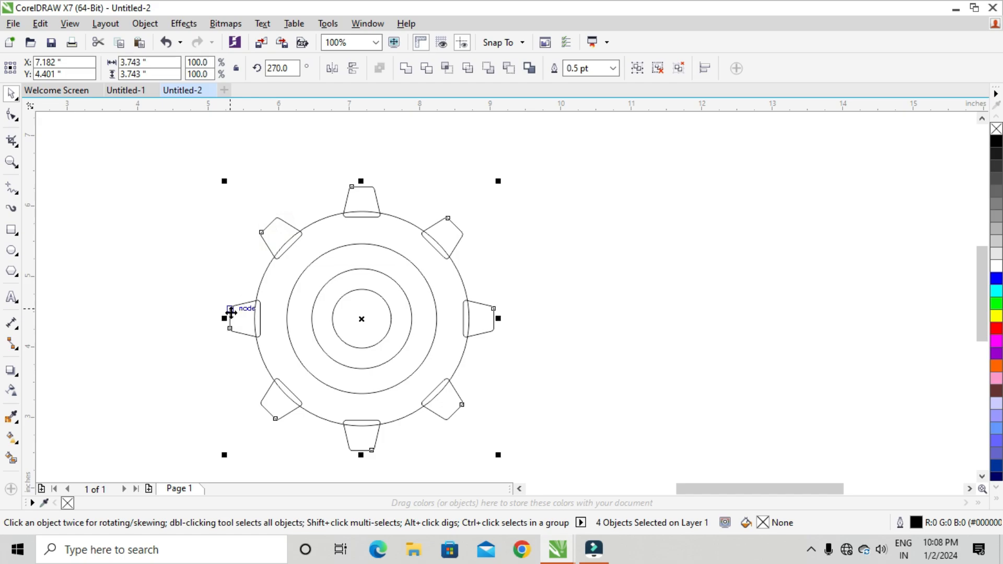
left_click(268, 264, "shift")
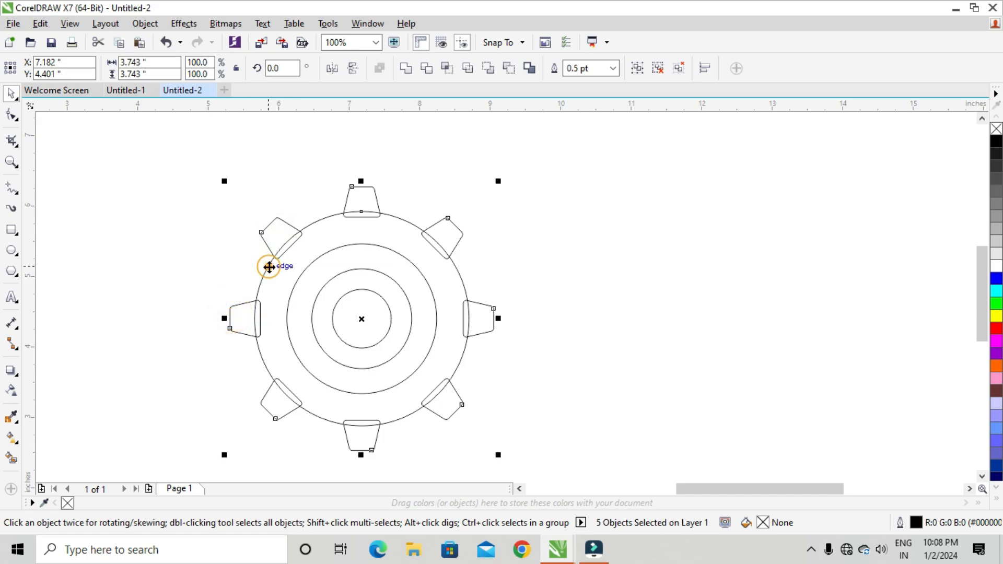
left_click(405, 69)
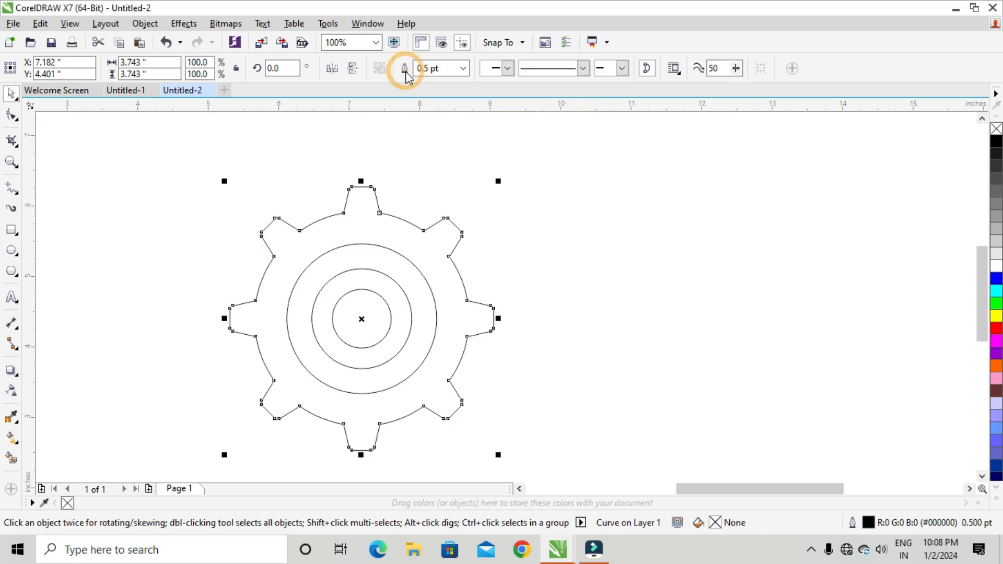
left_click(564, 265)
Draw a rectangle about 3.62 by 2.12 inches extending right from the vertical diameter of the largest circle inside the gear.
scroll(307, 293, "down", 1)
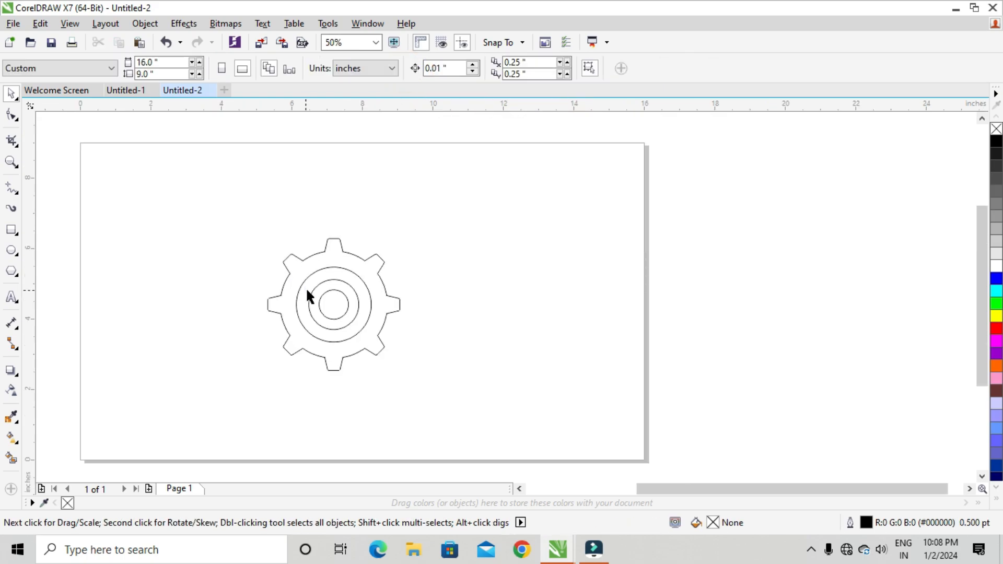
scroll(324, 312, "up", 1)
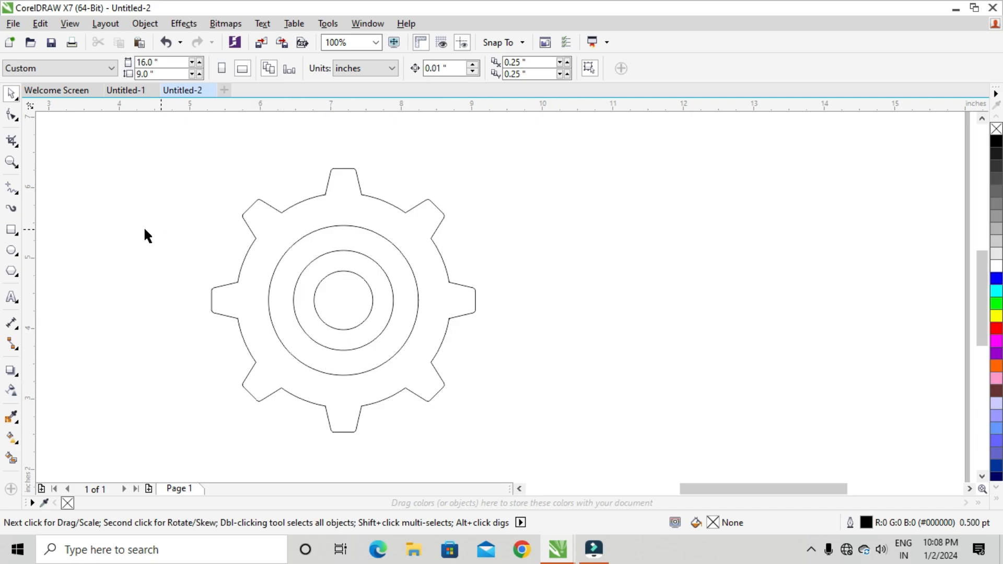
left_click(11, 230)
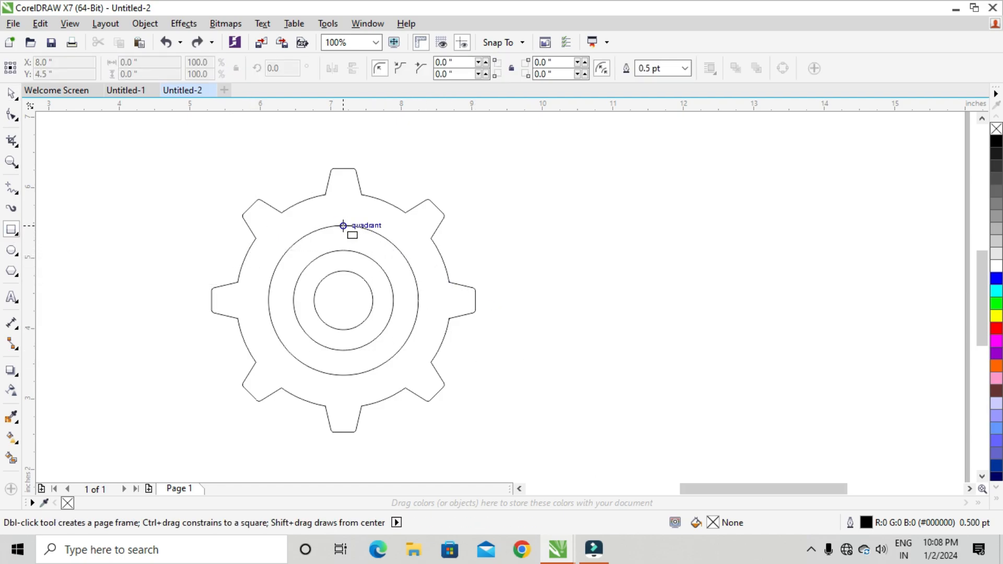
left_click_drag(343, 226, 599, 374)
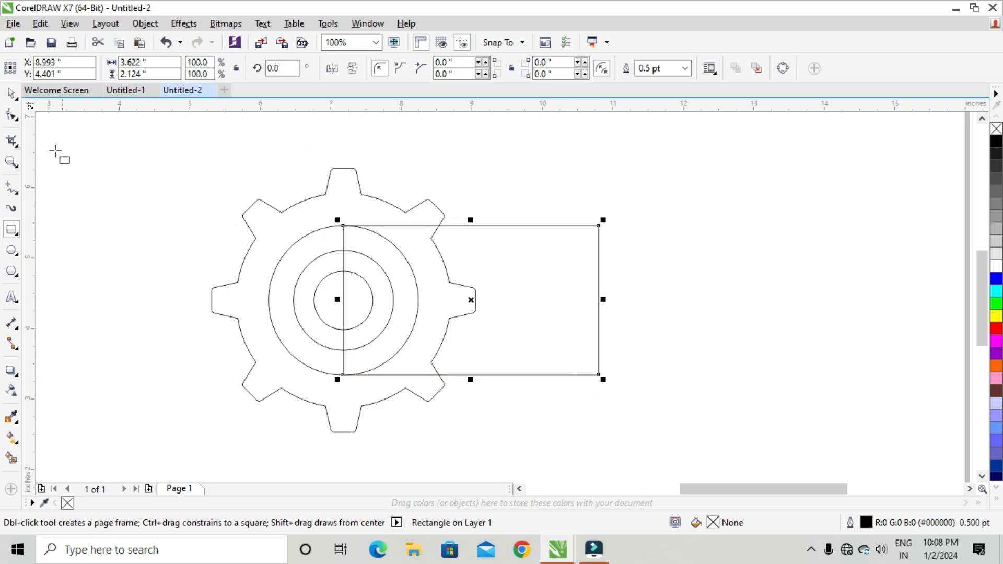
Round the rectangle's two left corners to 1.062 inches and move it left so its rounded end matches the largest inner circle.
key("F10")
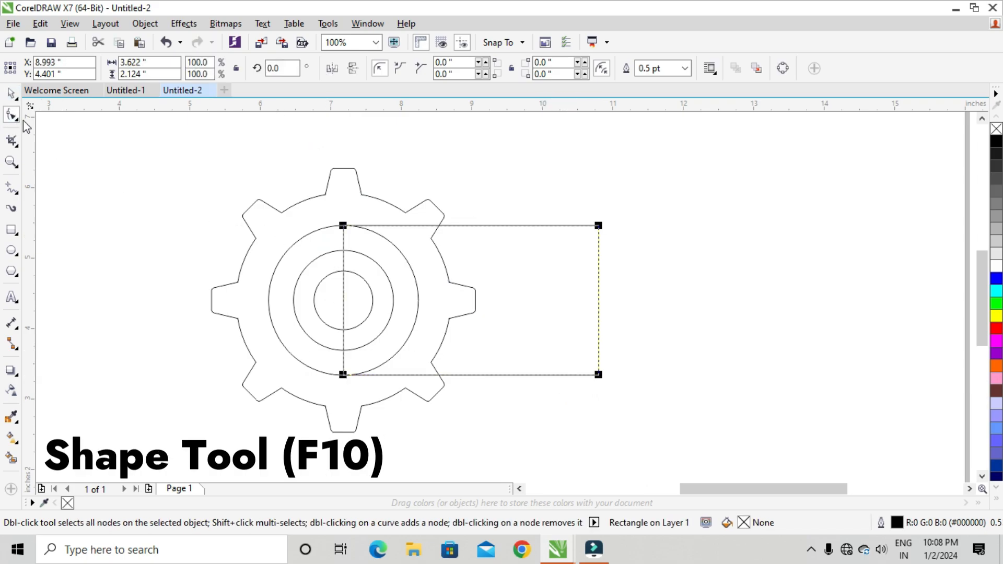
left_click(342, 227)
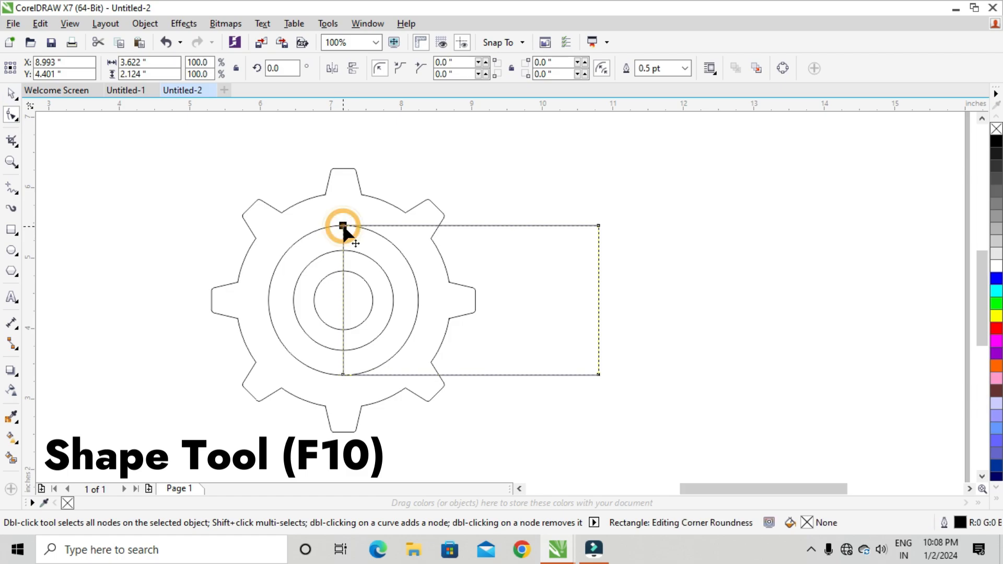
left_click(342, 373)
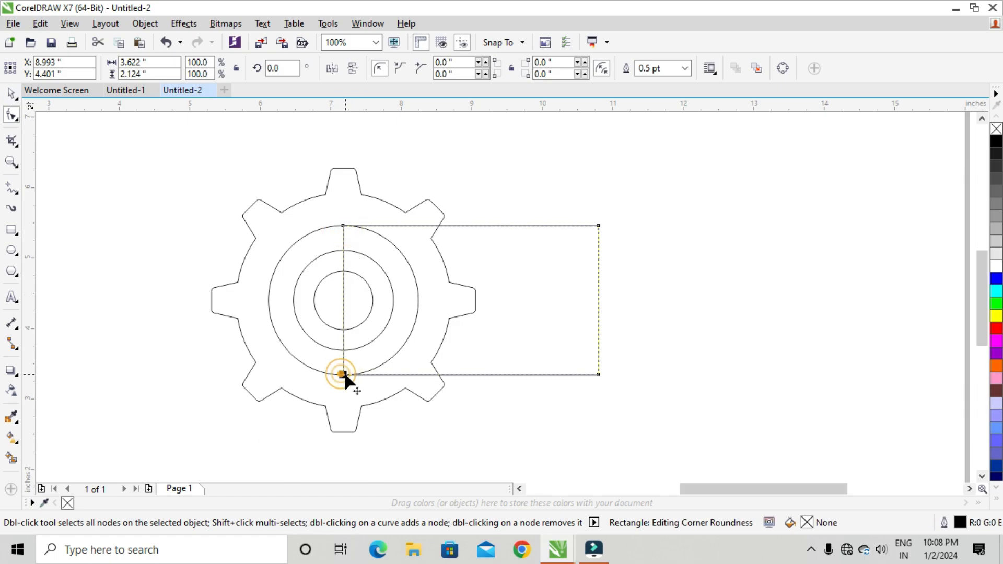
left_click(342, 226)
left_click_drag(342, 375, 515, 374)
left_click(11, 93)
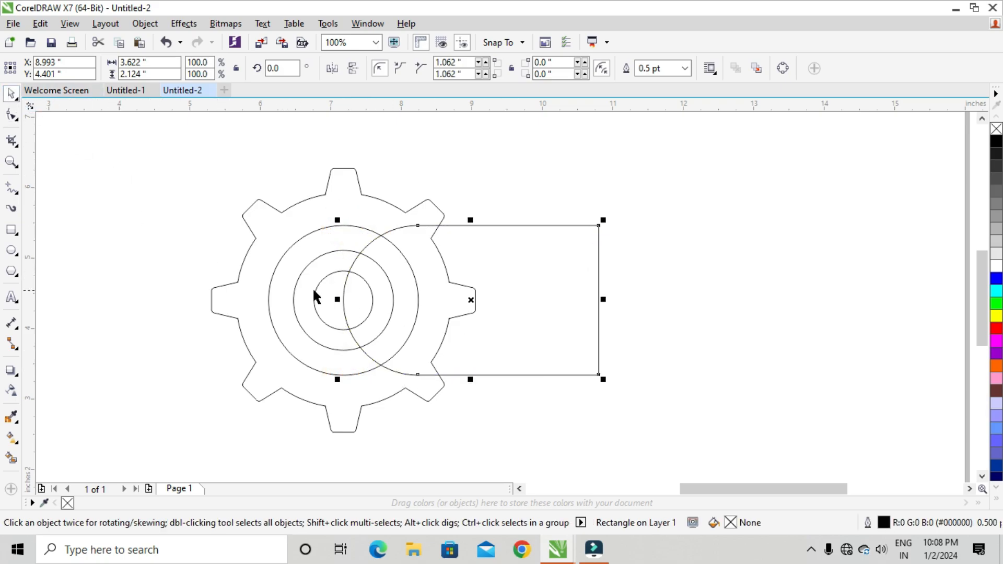
left_click(340, 300)
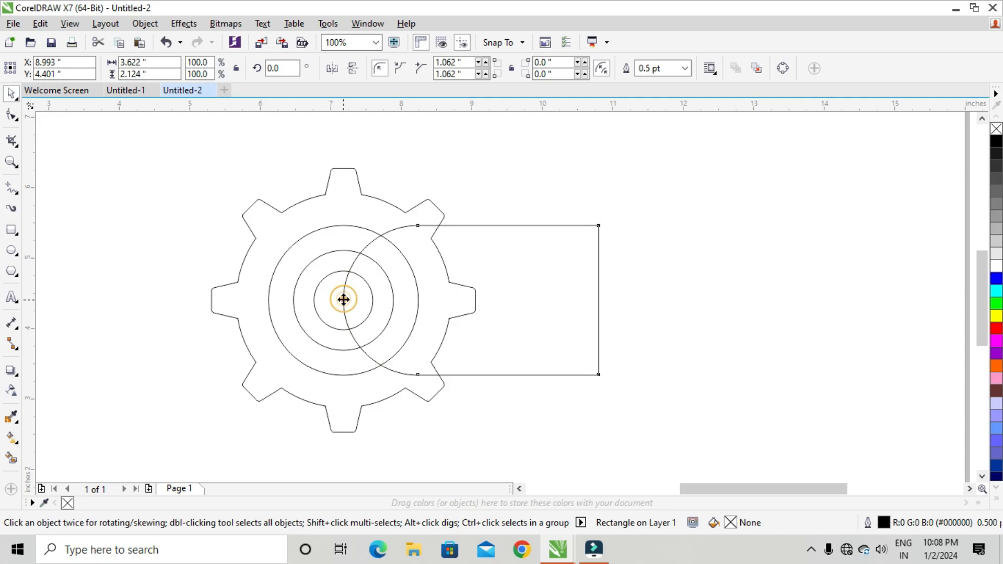
left_click_drag(343, 300, 267, 300)
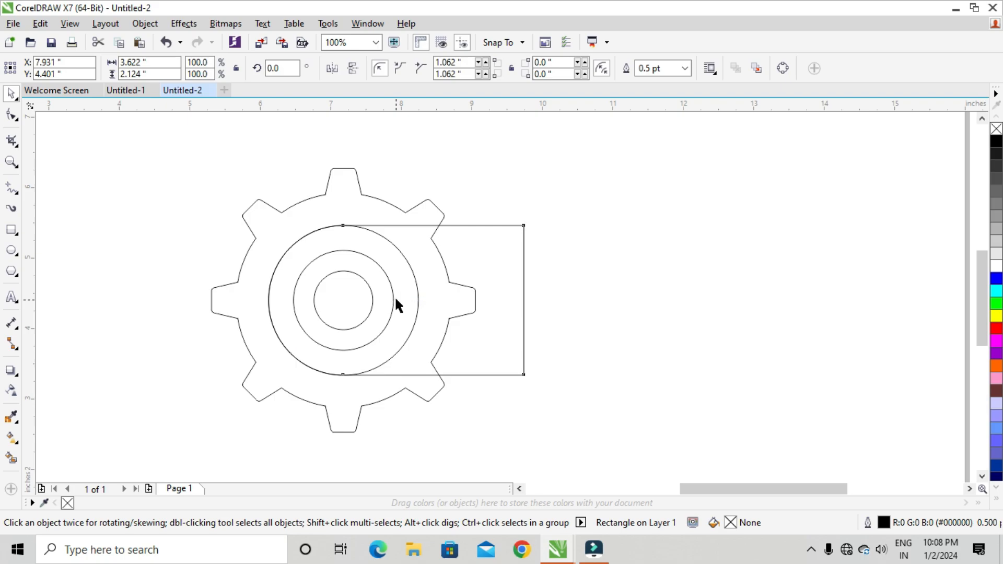
left_click(395, 303)
left_click_drag(526, 220, 526, 268)
key("ctrl+z")
Place the rounded rectangle's rotation center at the circles' center and rotate it about 29° clockwise.
left_click(486, 270)
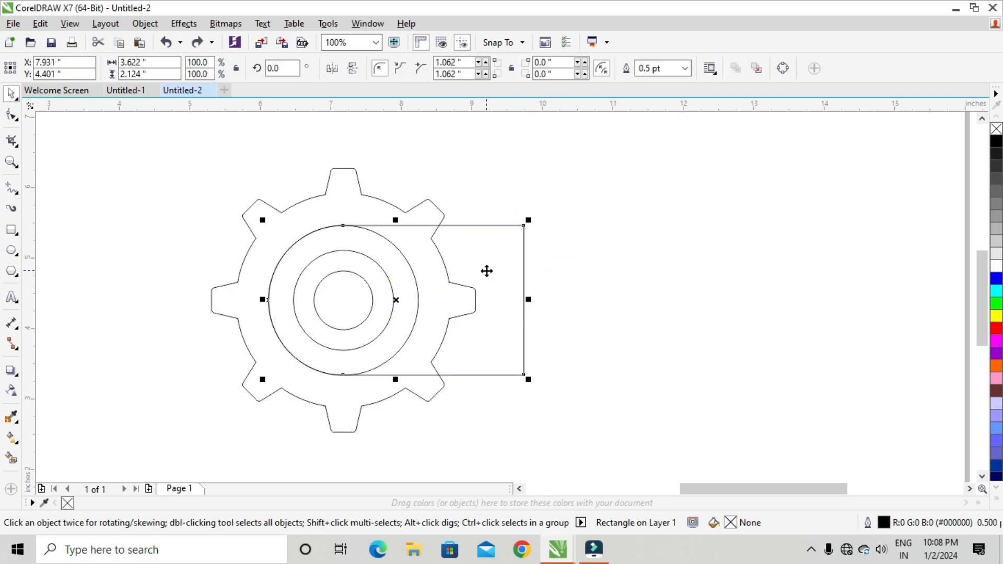
left_click(484, 268)
left_click_drag(397, 299, 343, 299)
left_click_drag(530, 222, 528, 319)
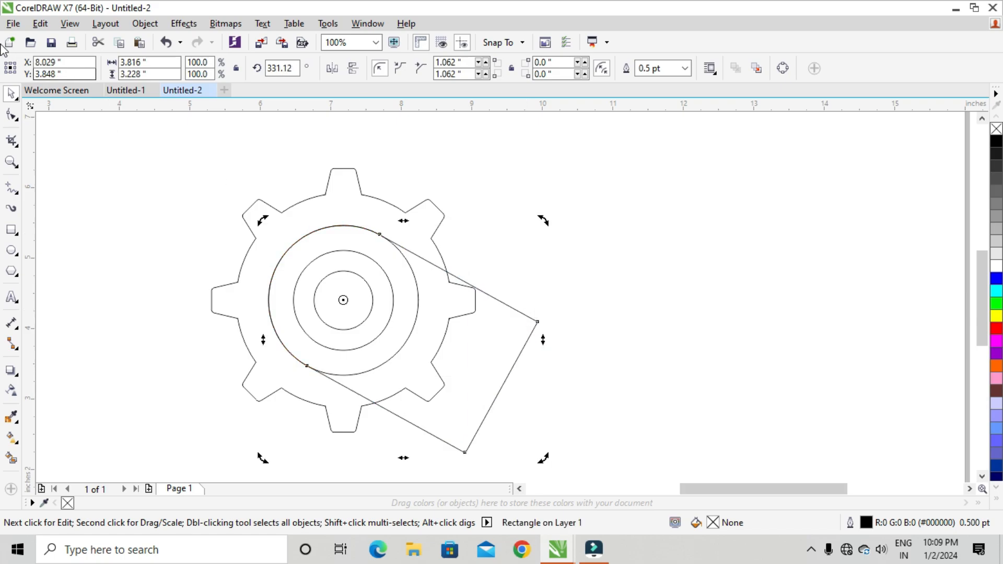
left_click(84, 232)
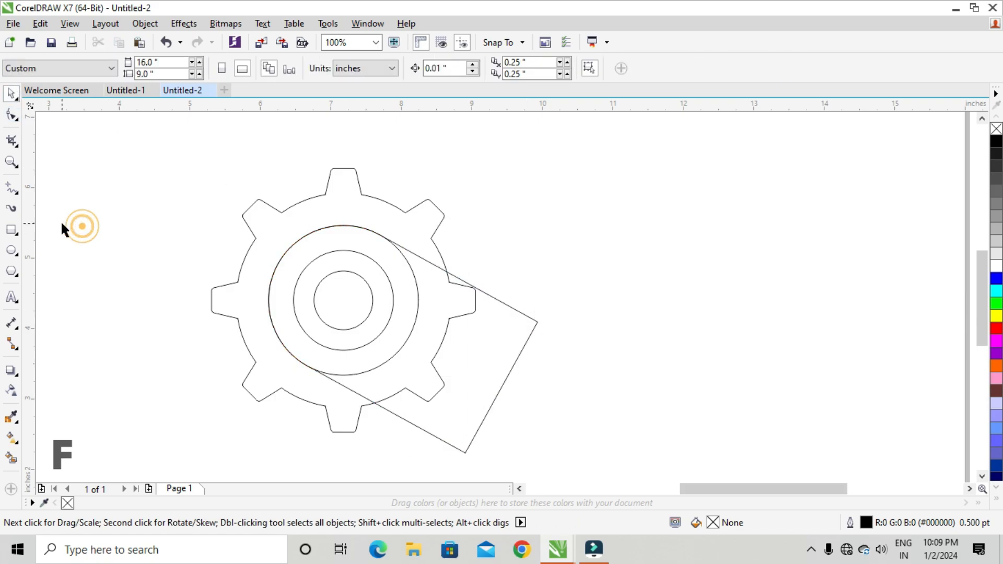
Draw a straight line about 0.39 inches wide and 0.68 inches high from the innermost circle's lower left outward past the largest circle.
left_click(11, 188)
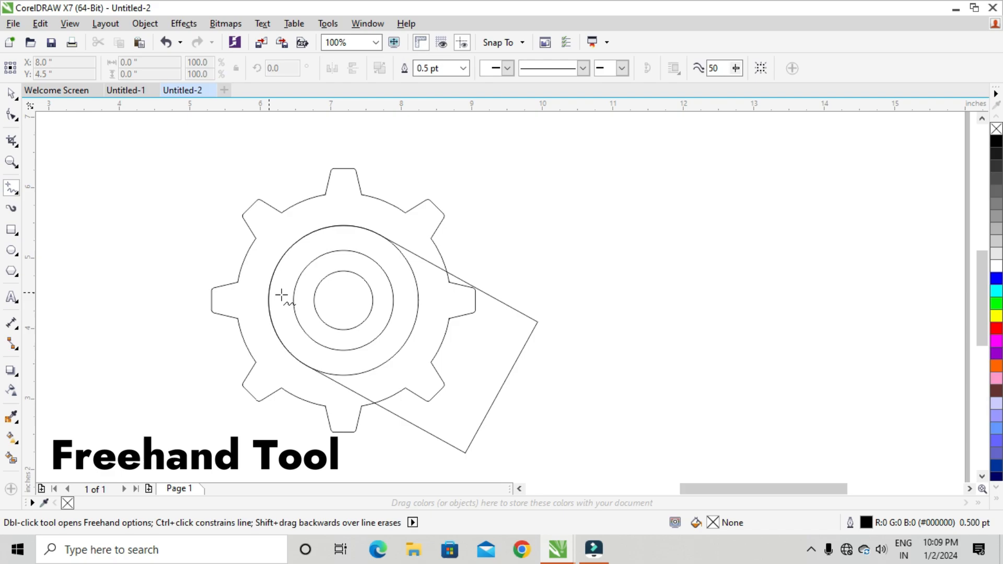
left_click(325, 332)
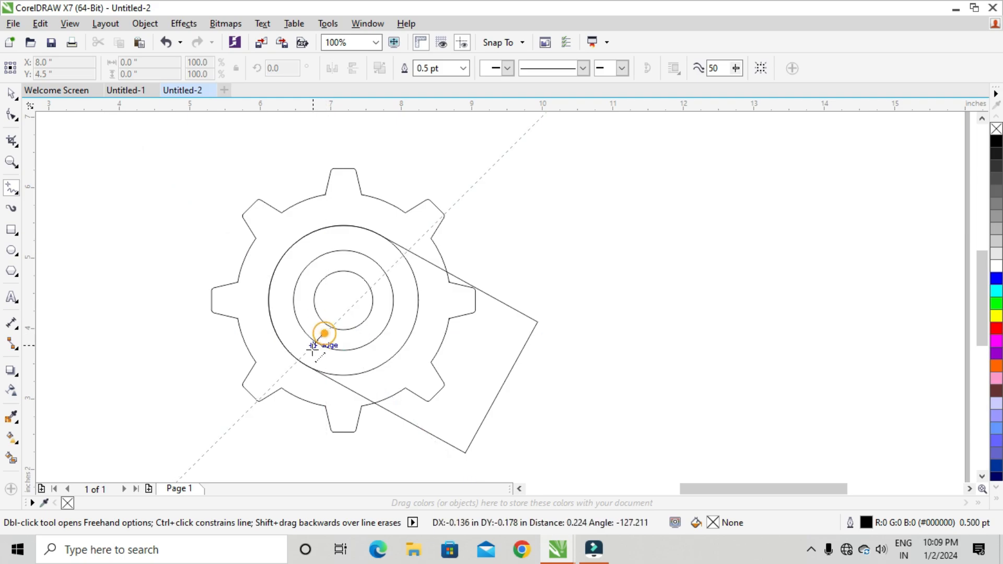
left_click(300, 378)
left_click(11, 93)
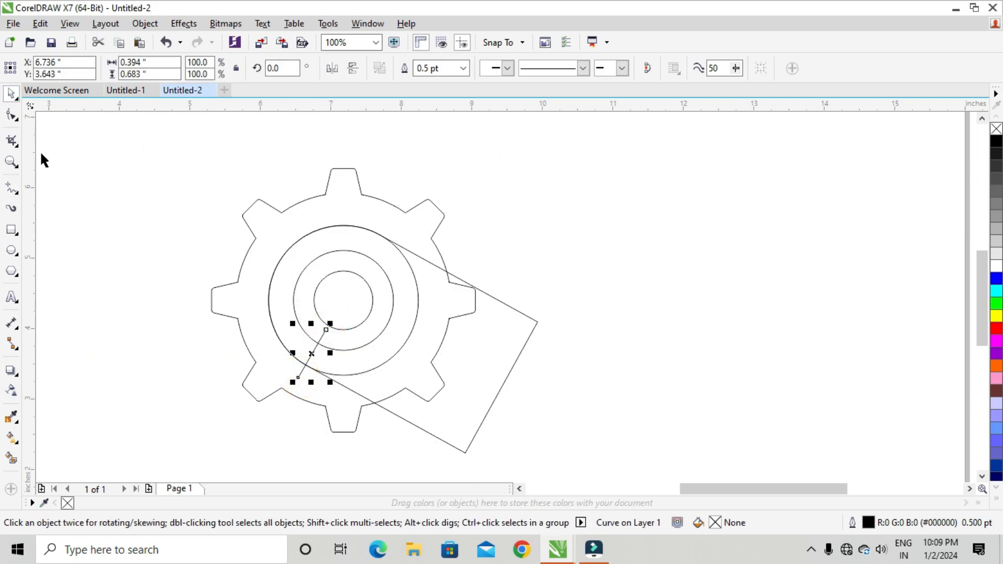
left_click(95, 232)
Place the line's rotation center at the circles' center and create two copies, each rotated a further 135° clockwise.
left_click(313, 349)
left_click(314, 351)
left_click_drag(314, 352, 342, 300)
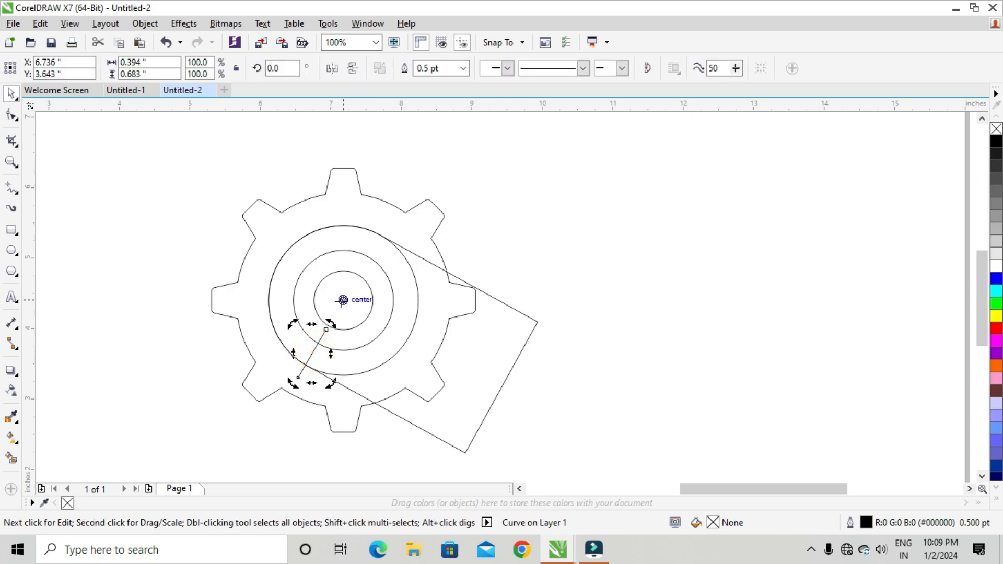
left_click_drag(291, 320, 358, 258)
key("ctrl+r")
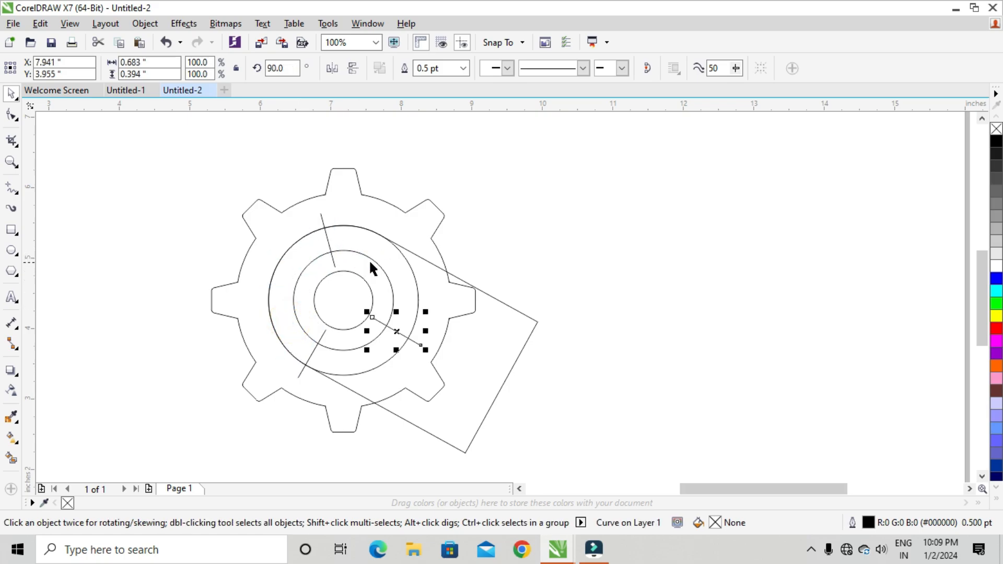
left_click(534, 231)
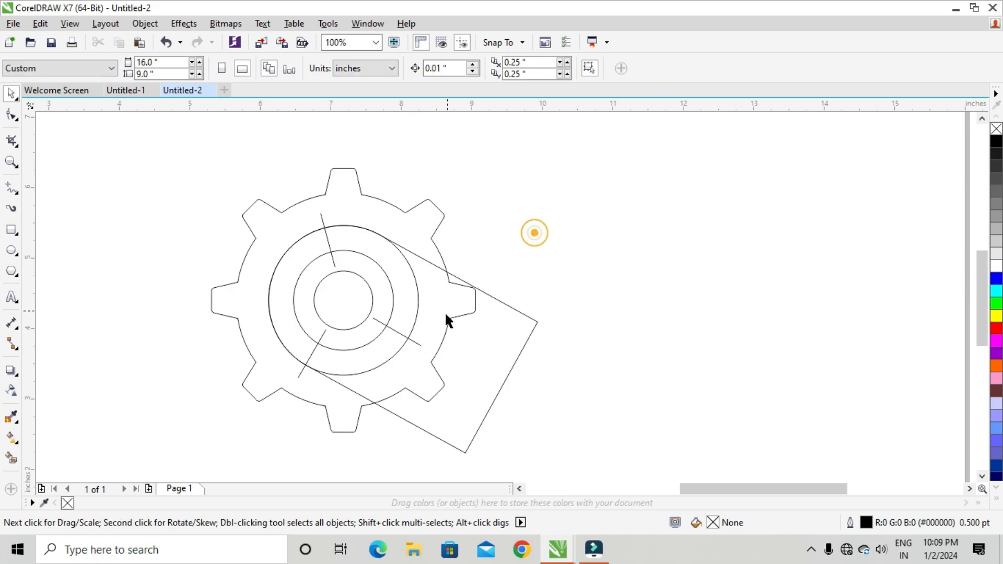
Rotate the right-hand line to 120° and the upper line about 15° counterclockwise so the three lines are evenly spaced.
left_click(392, 329)
left_click(392, 328)
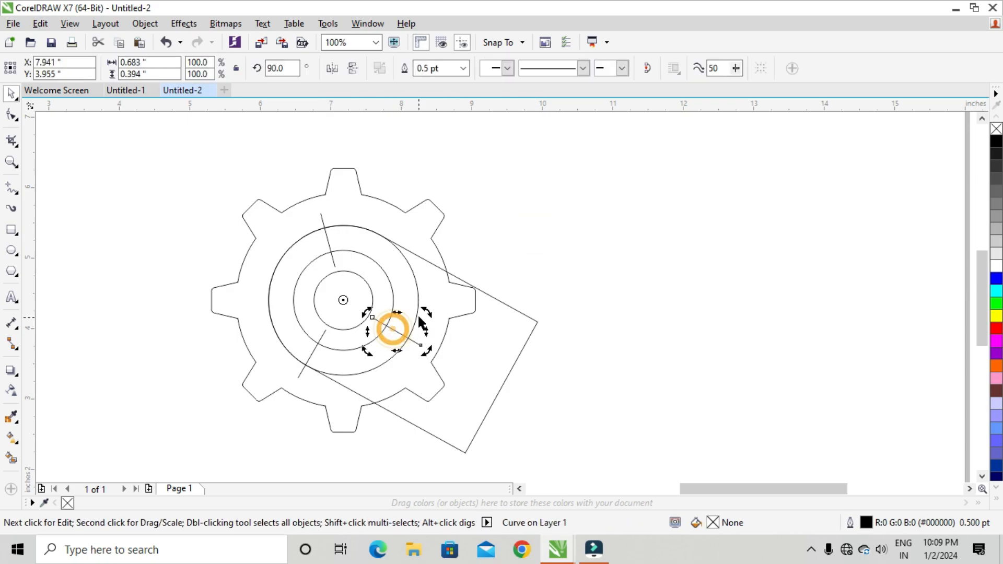
left_click_drag(424, 313, 427, 278)
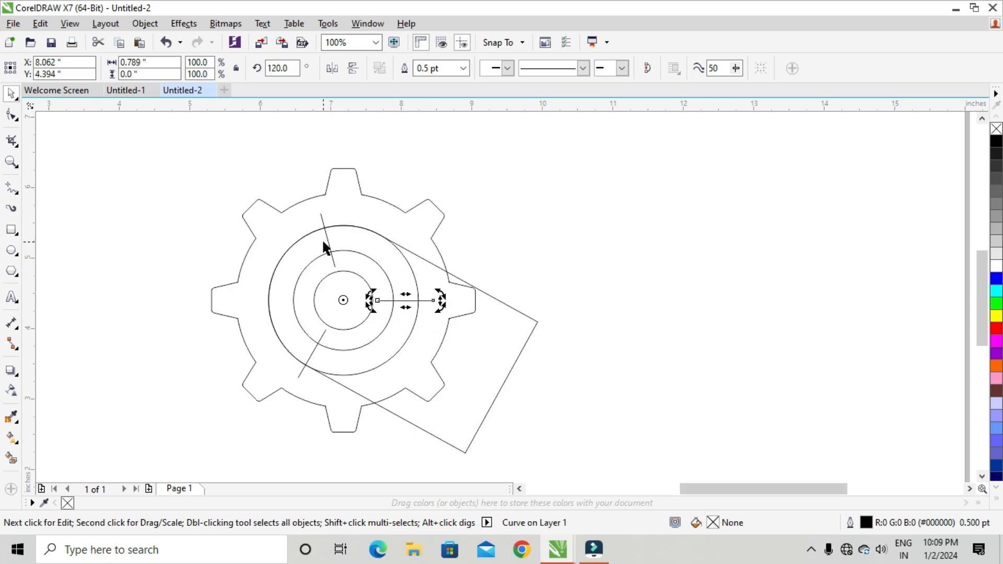
left_click(325, 241)
left_click(328, 242)
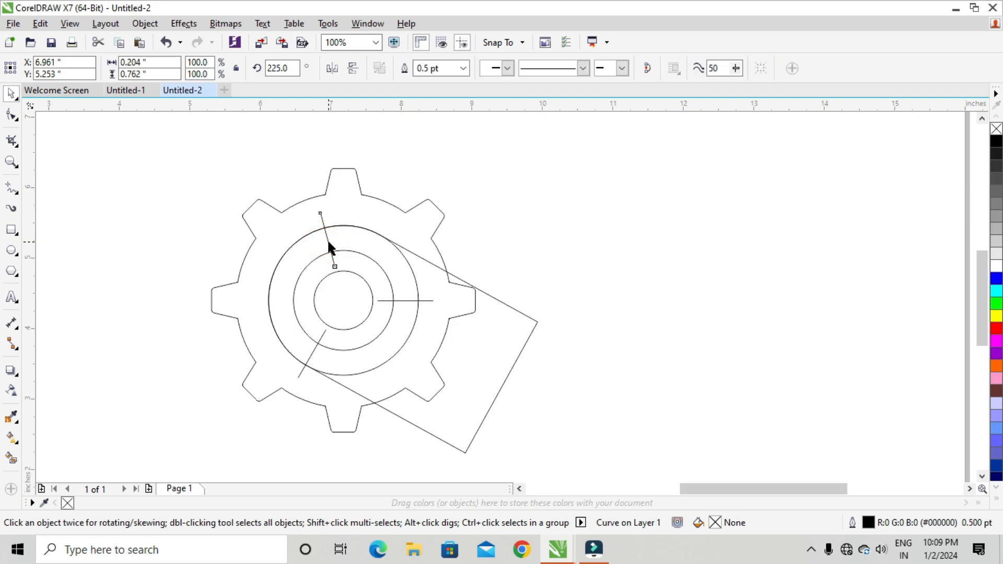
left_click(329, 245)
left_click_drag(315, 207, 294, 236)
left_click(153, 210)
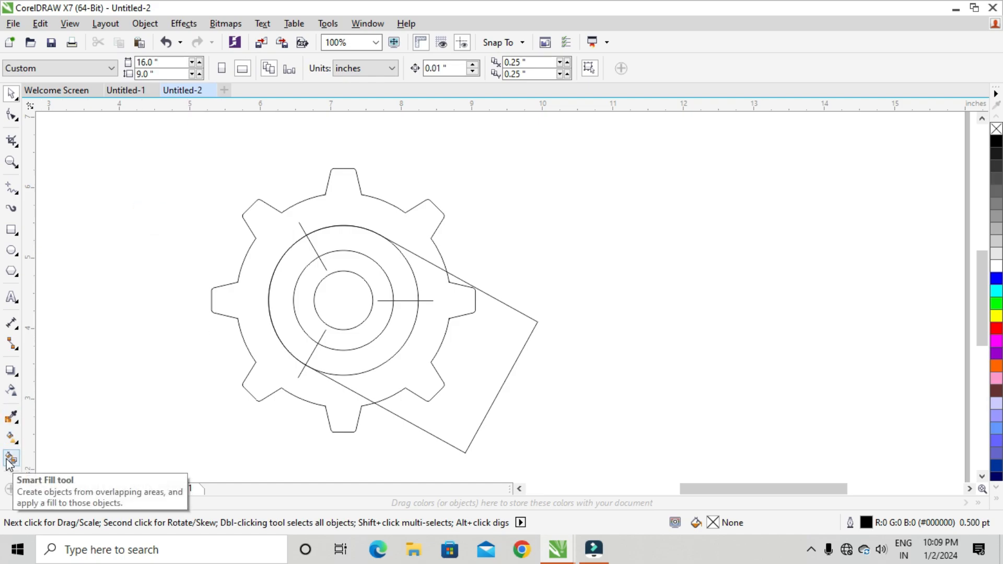
Fill the innermost circle with cyan.
left_click(346, 294)
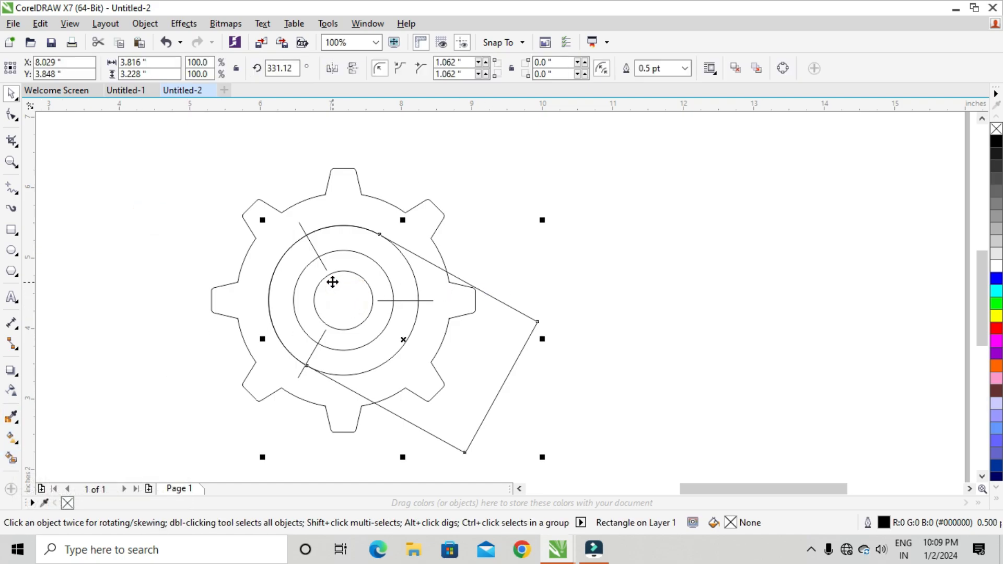
left_click(329, 275)
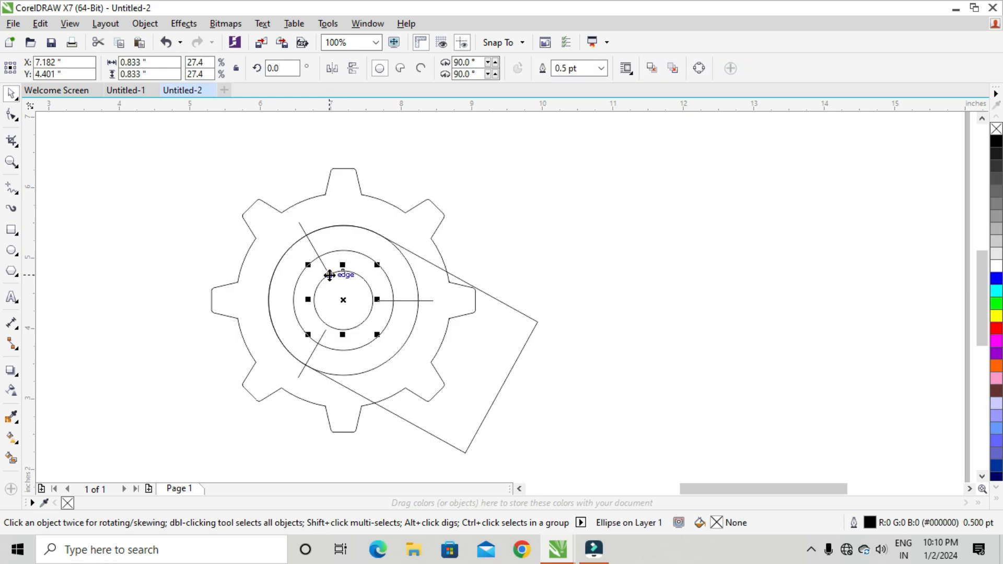
left_click(997, 291)
left_click(740, 325)
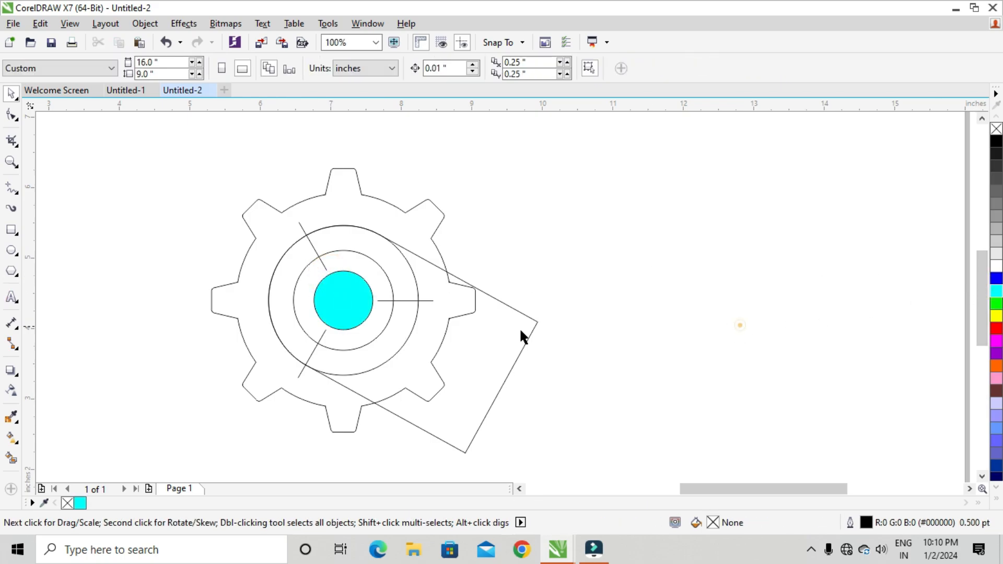
Smart Fill the gear body region outside the largest circle and the slanted shape with cyan and a 0.5 pt outline.
left_click(10, 459)
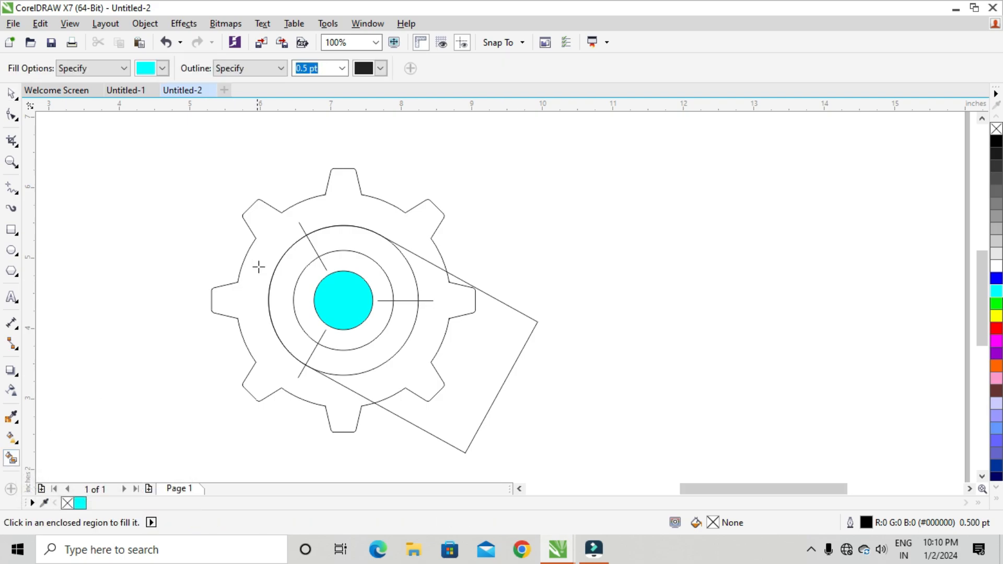
left_click(267, 254)
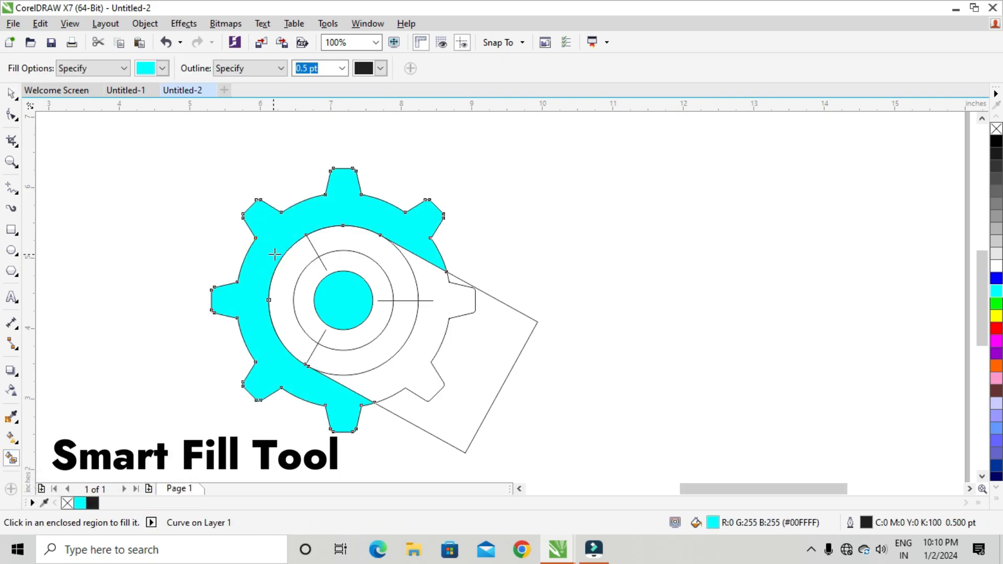
left_click(11, 93)
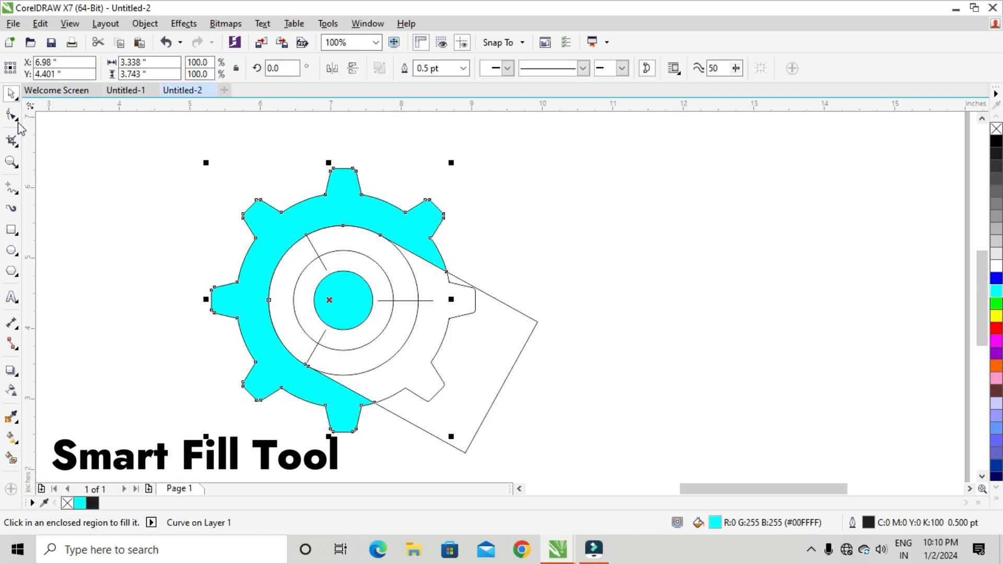
left_click(39, 163)
Pull the slanted long-shadow shape off the gear and delete it.
left_click_drag(426, 345, 716, 300)
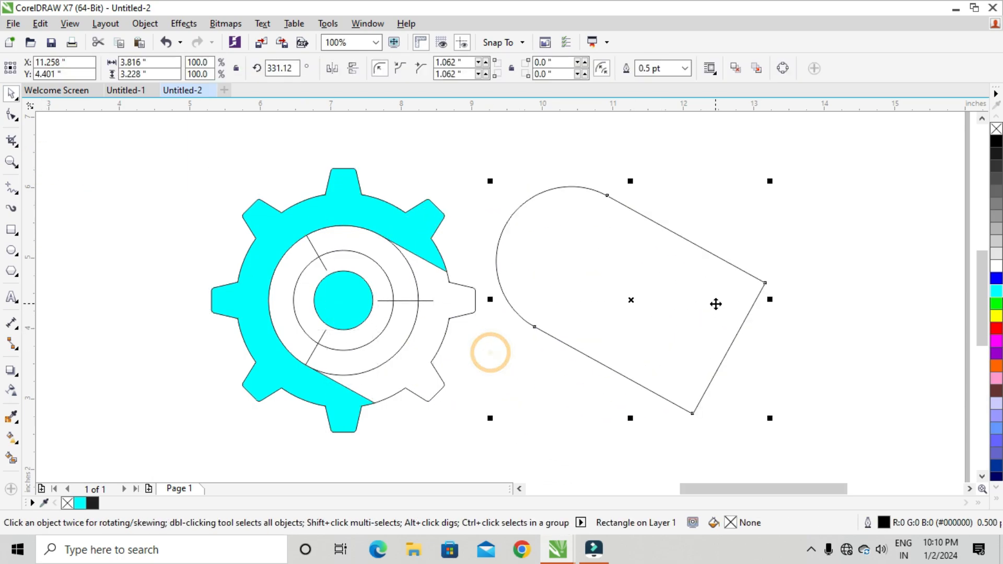
right_click(665, 287)
left_click(685, 316)
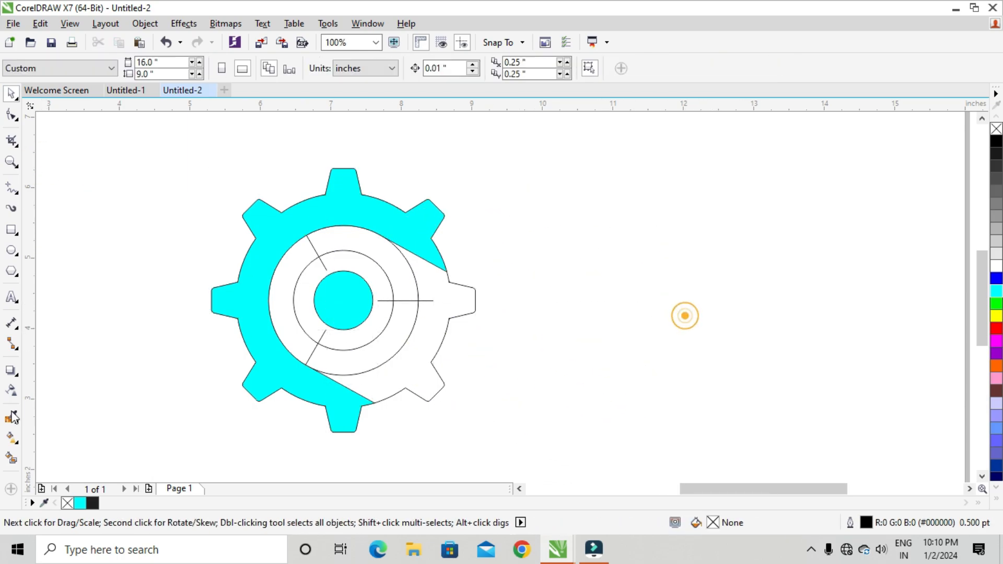
Smart Fill the gear's shadow region, the three outer ring segments and the inner ring with cyan.
left_click(12, 459)
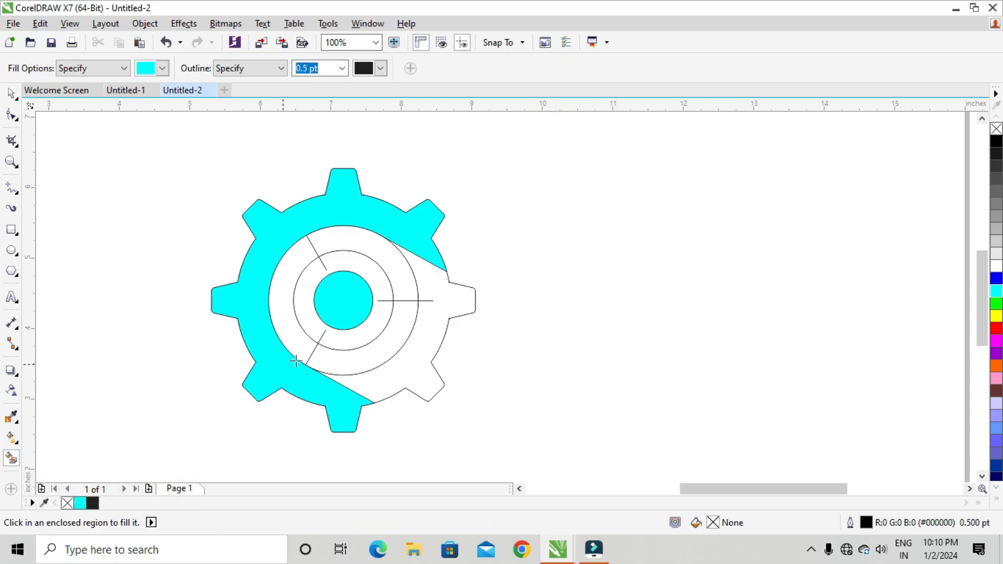
left_click(428, 337)
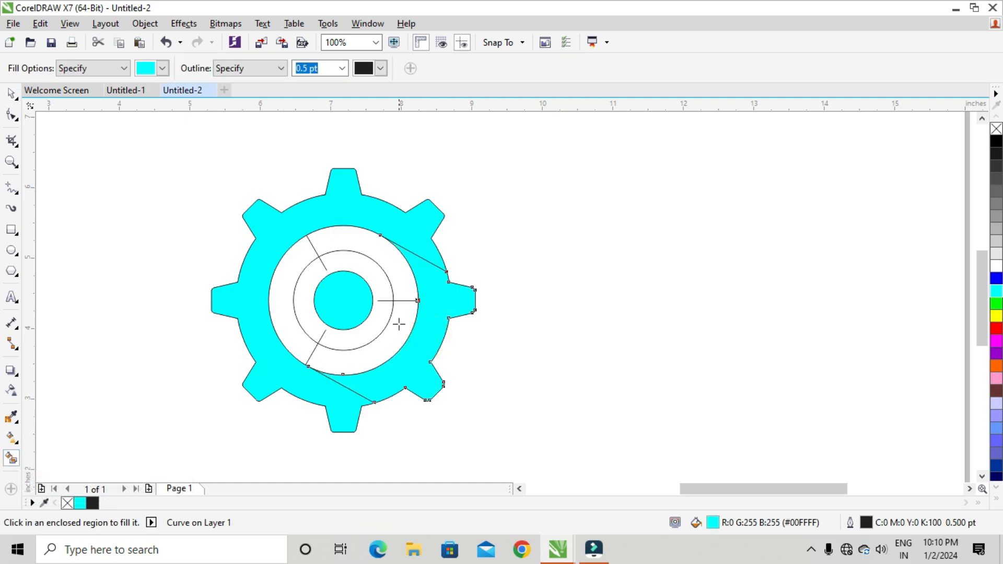
left_click(405, 283)
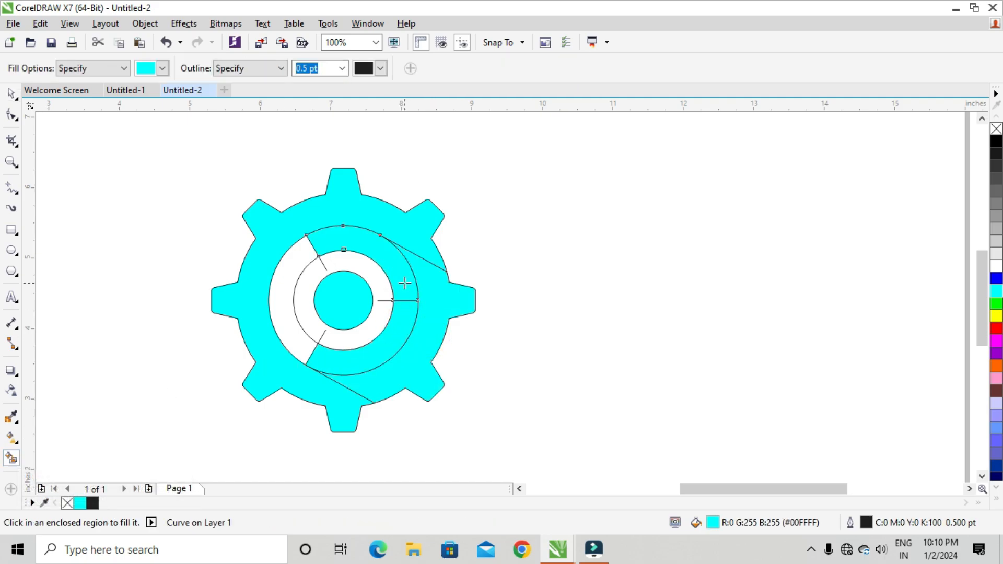
left_click(295, 271)
left_click(310, 302)
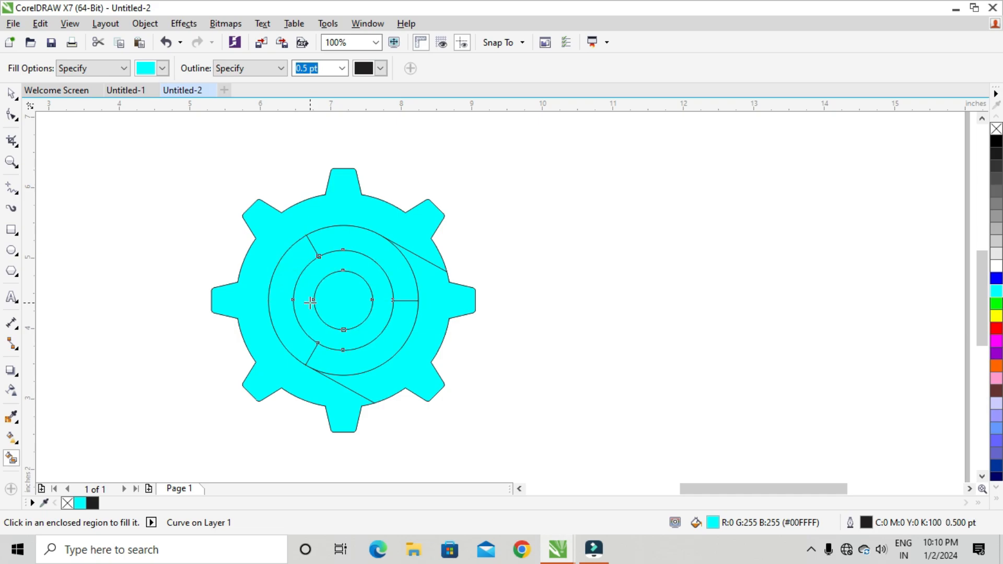
left_click(11, 94)
left_click(120, 246)
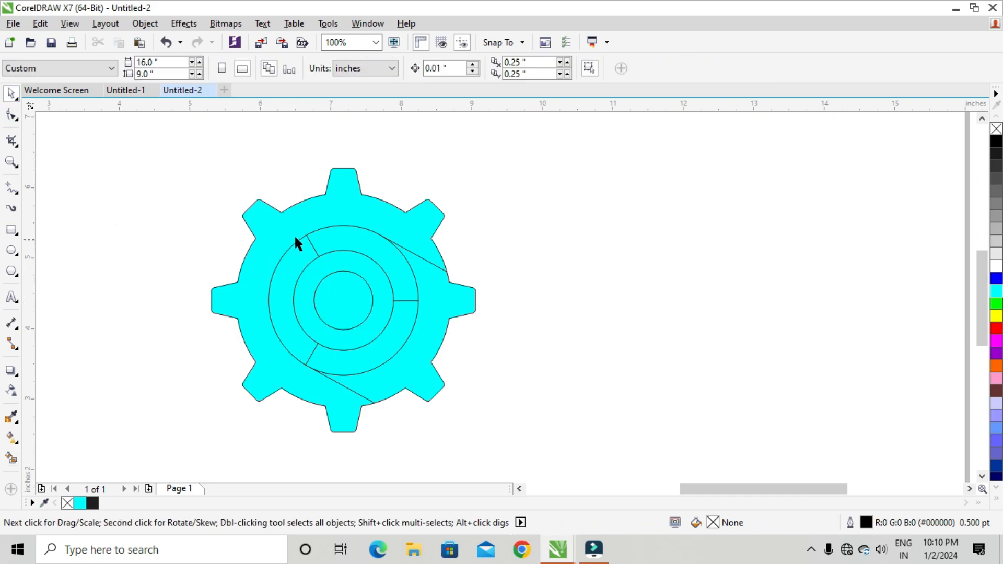
Recolor the gear's main body region medium gray (#666666).
left_click(329, 201)
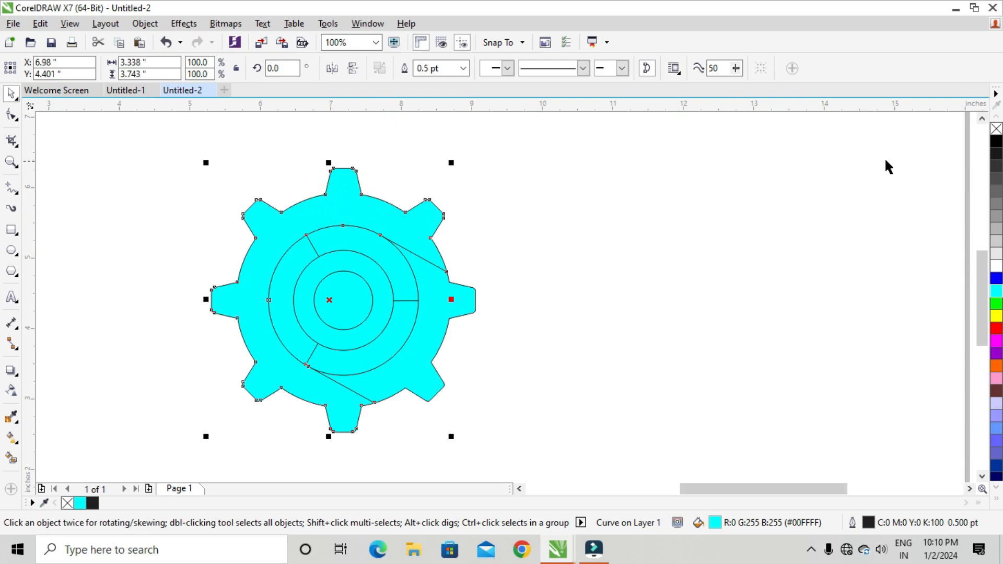
left_click(996, 165)
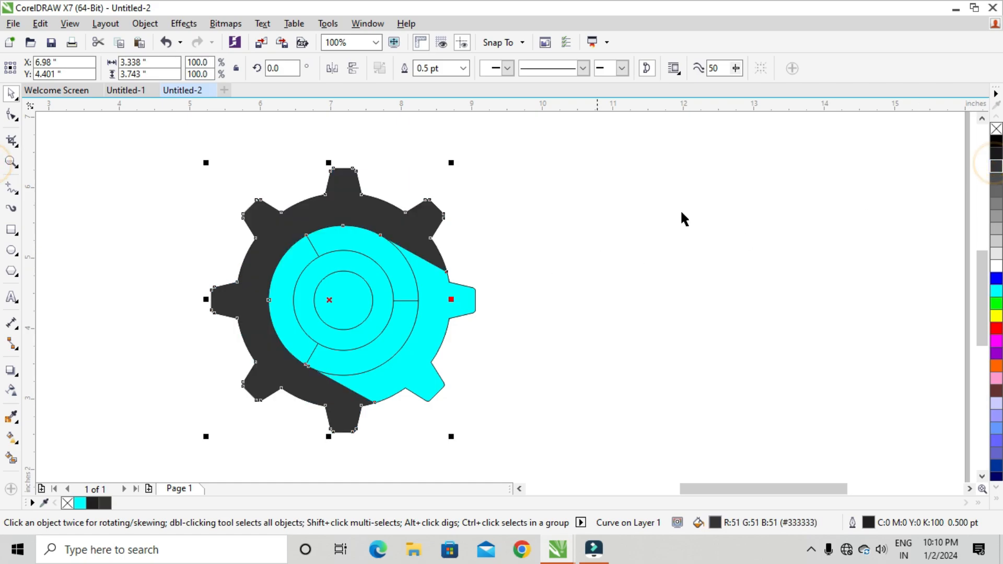
left_click(996, 191)
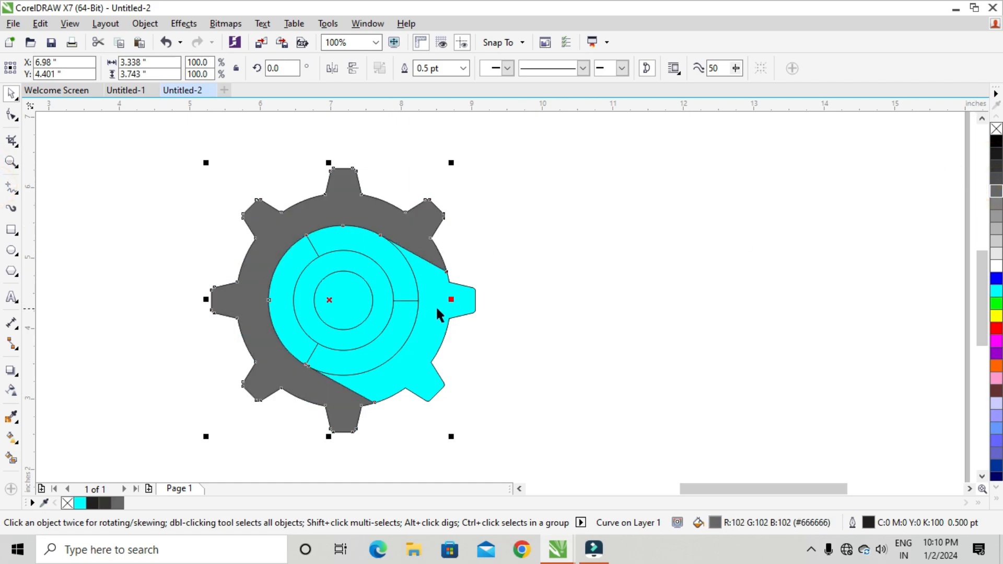
Recolor the gear's lower-right shadow region dark gray (#333333).
left_click(455, 293)
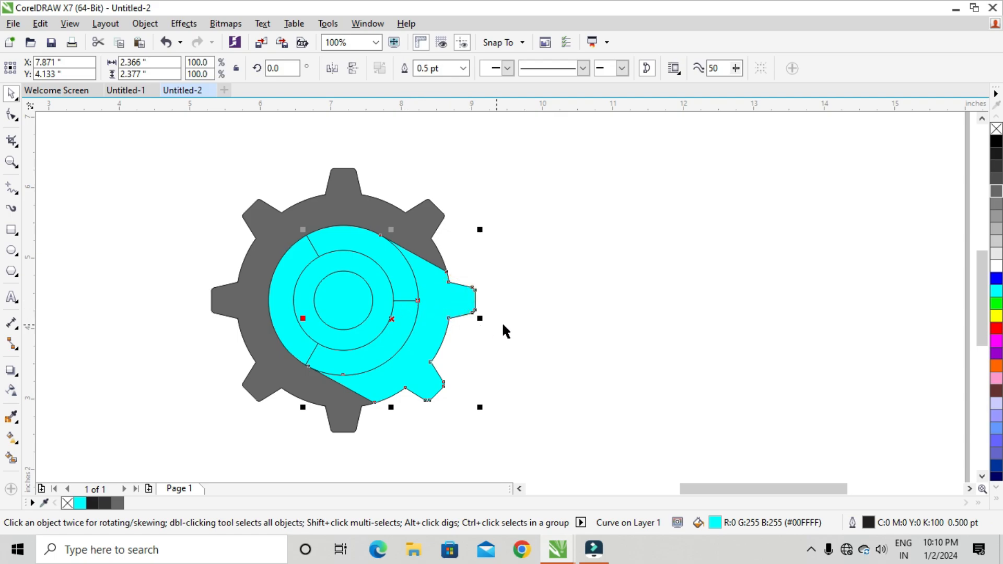
left_click(995, 176)
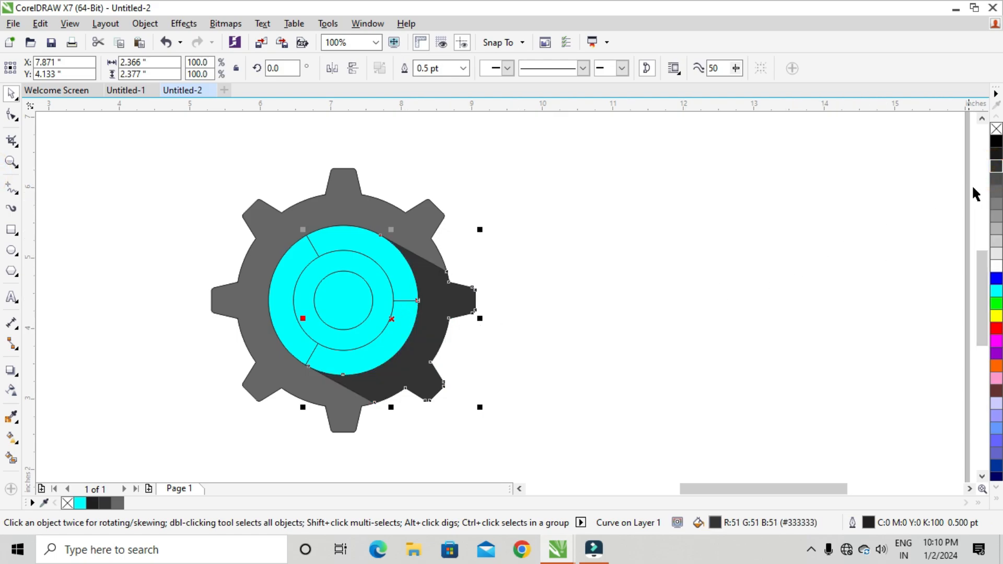
left_click(996, 179)
left_click(995, 168)
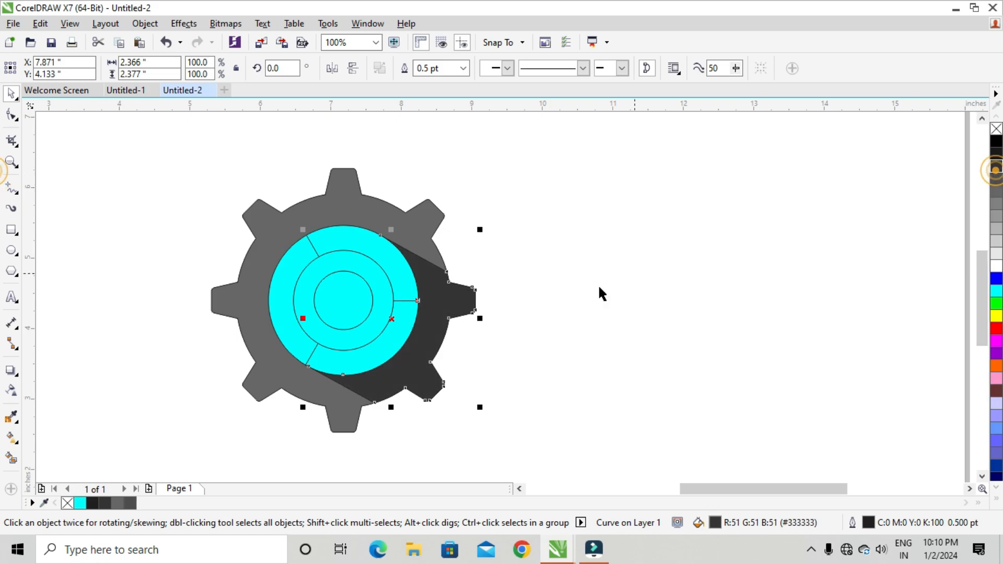
left_click(575, 299)
Try light gray (#B3B3B3) and the next darker gray as the fill of the lower-right ring segment.
left_click(403, 311)
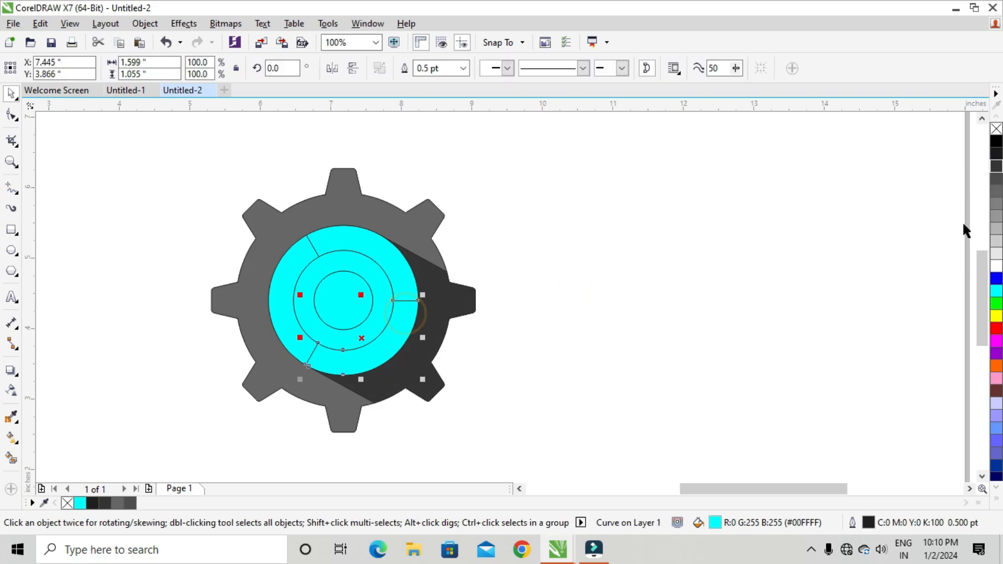
left_click(996, 225)
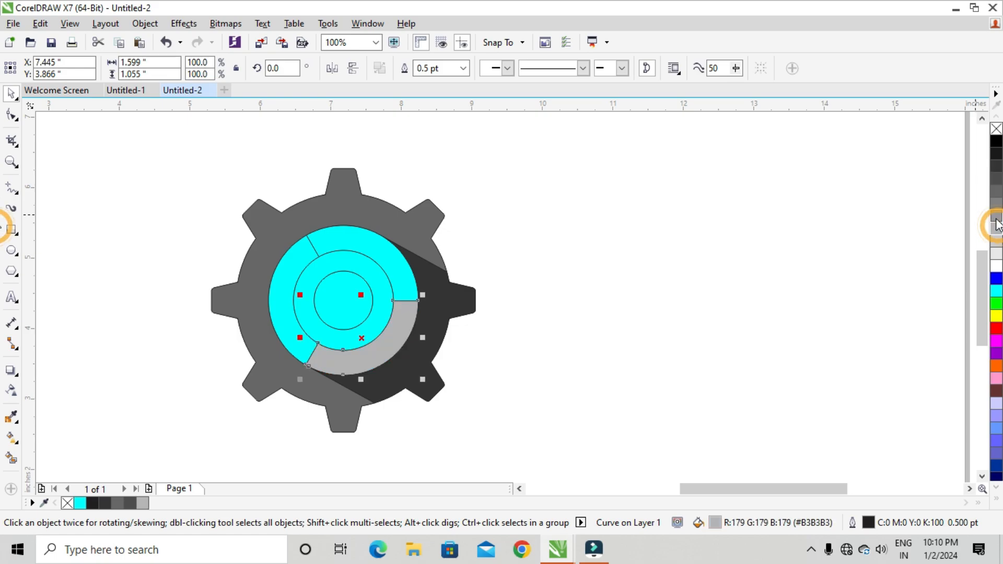
left_click(996, 215)
left_click(709, 313)
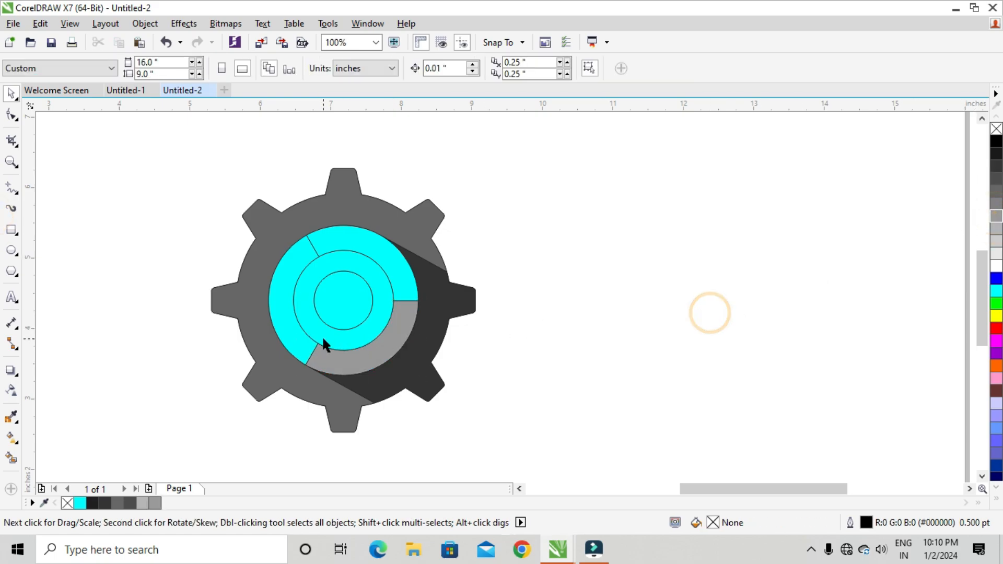
Recolor the left segment of the outer ring medium gray (#666666).
left_click(297, 337)
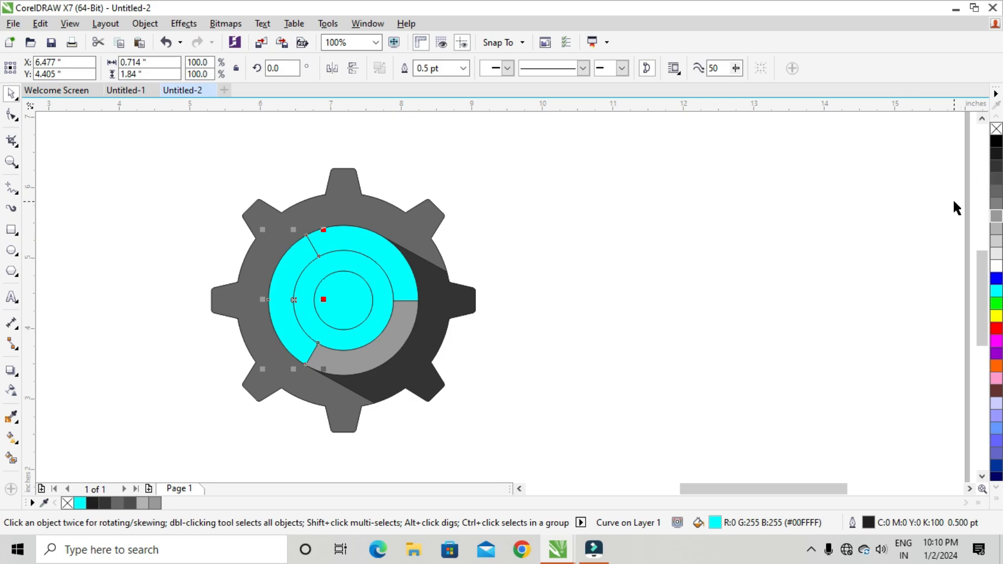
left_click(996, 180)
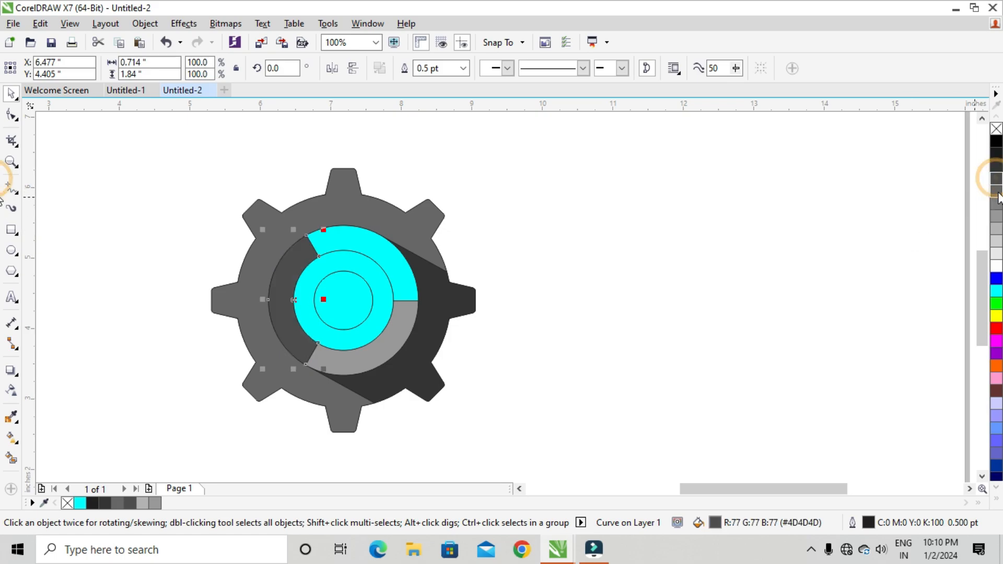
left_click(996, 192)
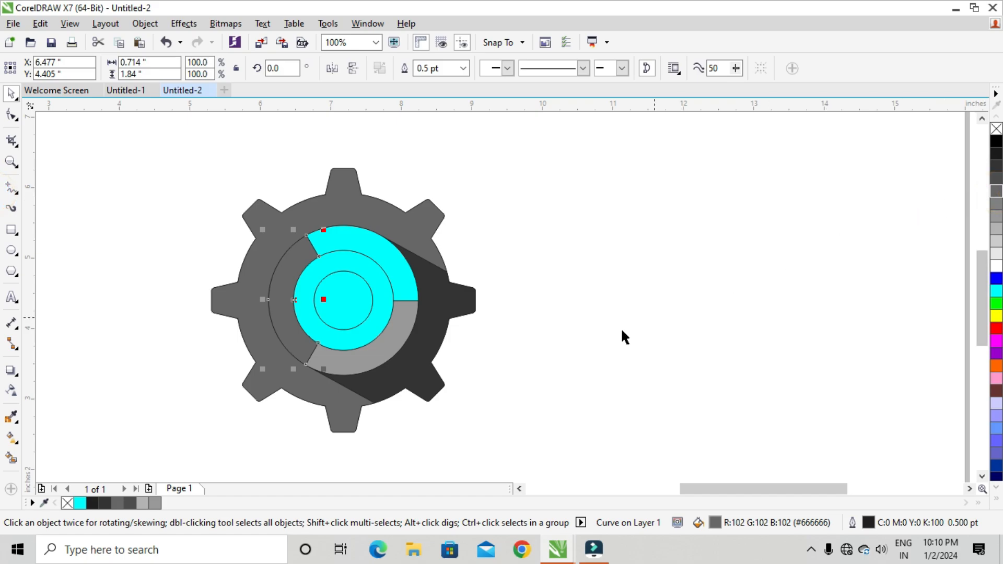
left_click(573, 348)
Recolor the lower-right segment of the outer ring light gray (#B3B3B3).
left_click(391, 333)
left_click(996, 242)
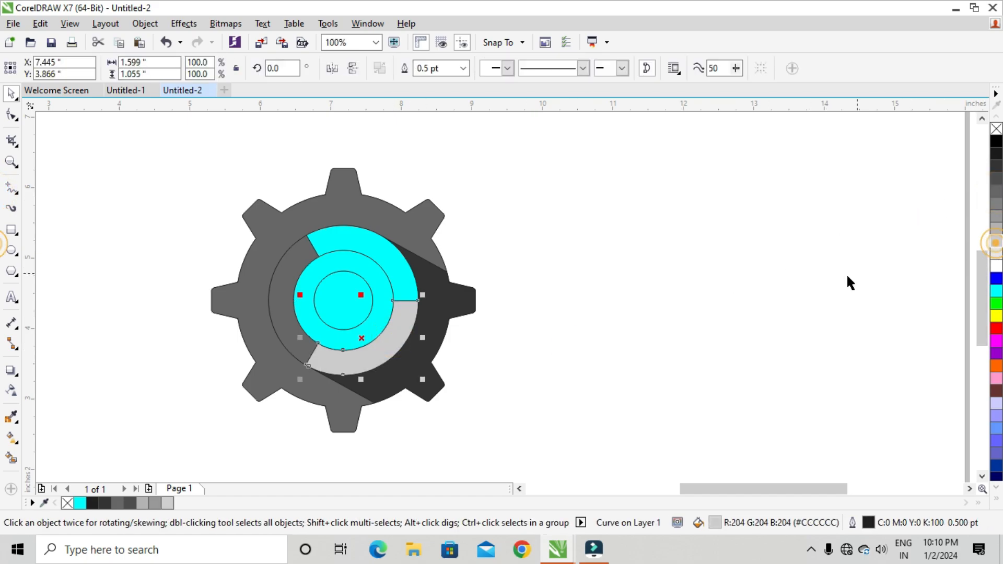
left_click(991, 230)
left_click(706, 289)
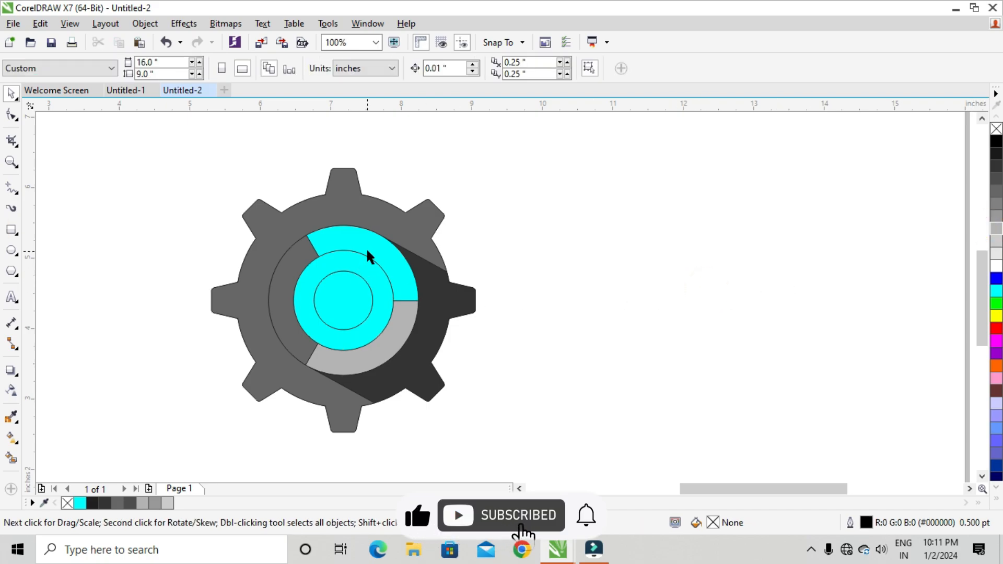
Fill the inner ring around the central cyan circle with white.
left_click(365, 265)
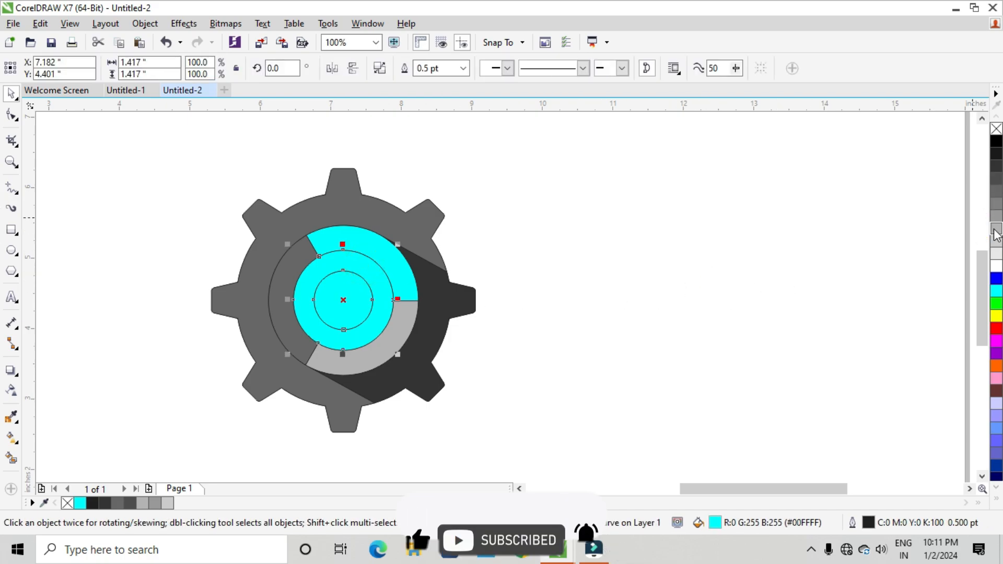
left_click(996, 267)
left_click(696, 297)
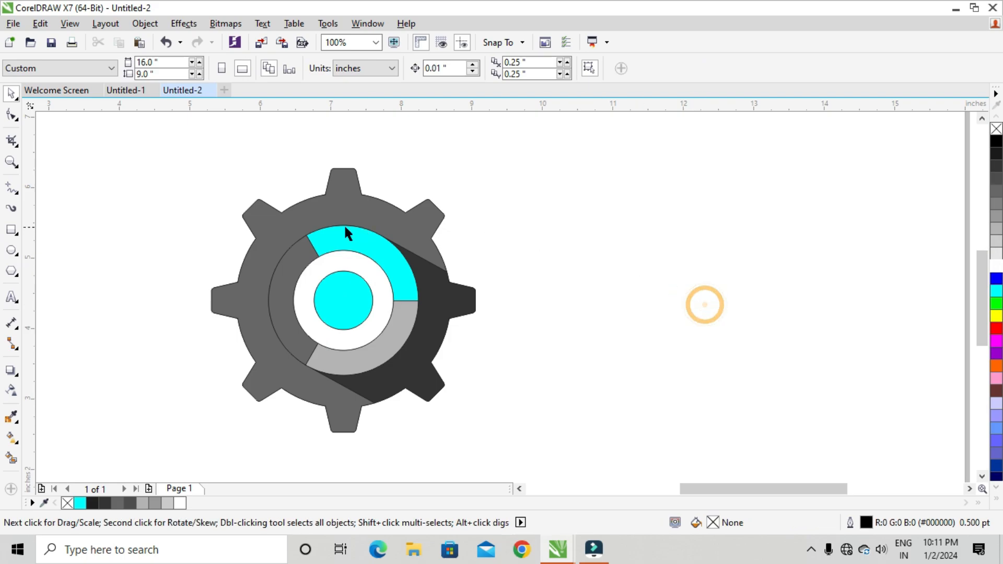
Select the colored gear, ring and center pieces together and move them to the right, clear of the original outlines.
left_click(318, 217)
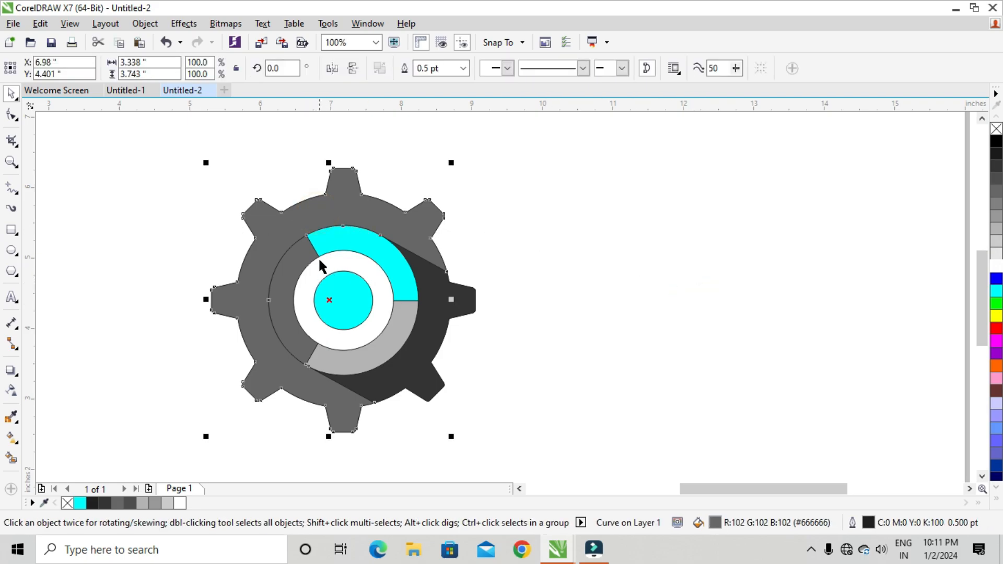
left_click(319, 259, "shift")
left_click(296, 263, "shift")
left_click(311, 296, "shift")
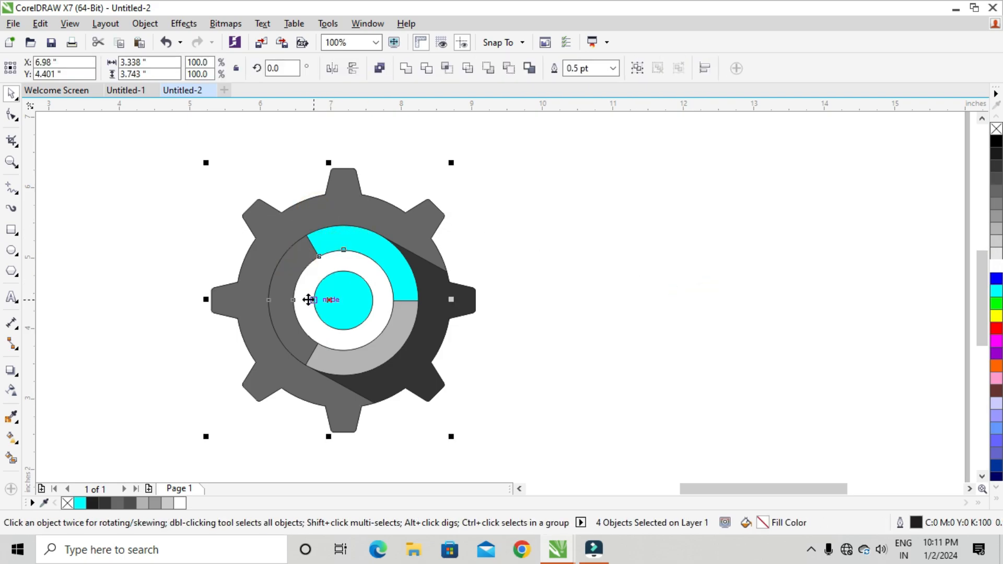
left_click(347, 302, "shift")
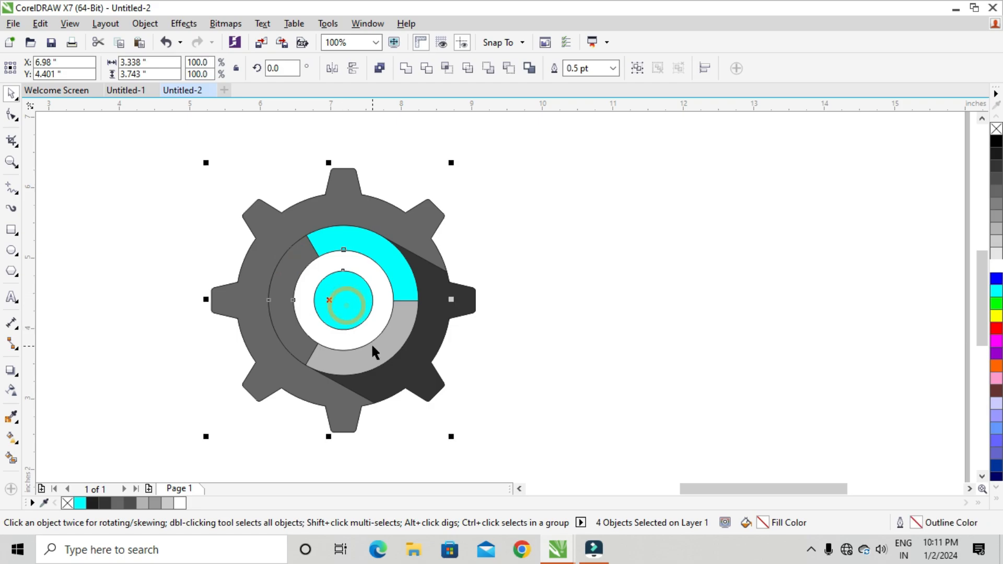
left_click(411, 351, "shift")
left_click(426, 348, "shift")
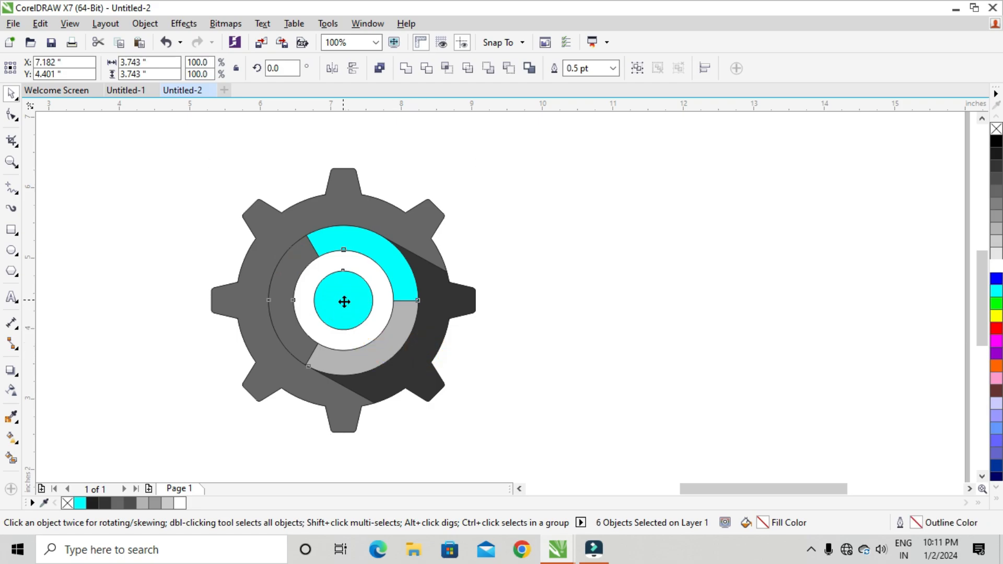
left_click_drag(345, 301, 668, 302)
Delete the leftover unfilled gear, circle and line outlines.
left_click_drag(180, 146, 516, 444)
right_click(360, 309)
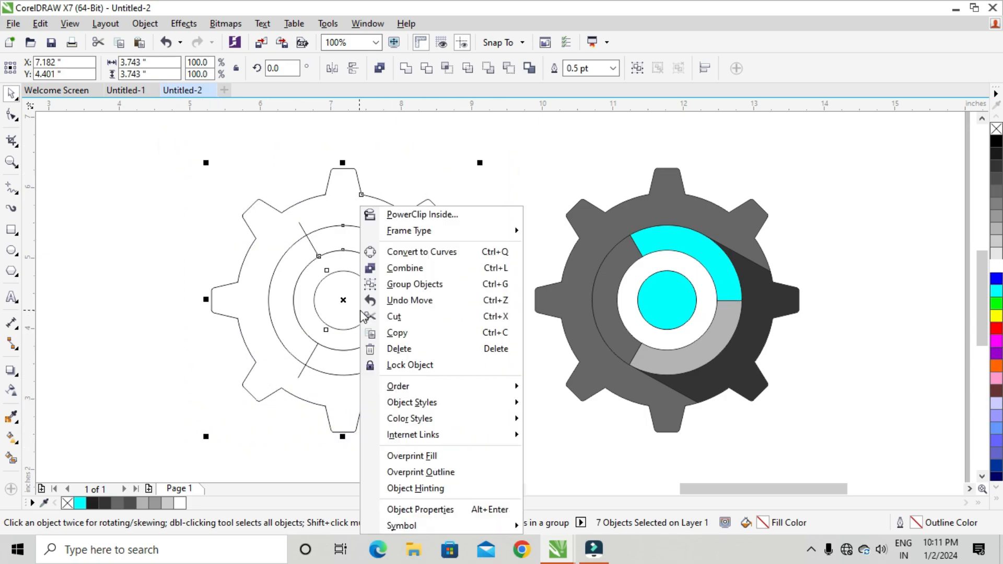
left_click(403, 347)
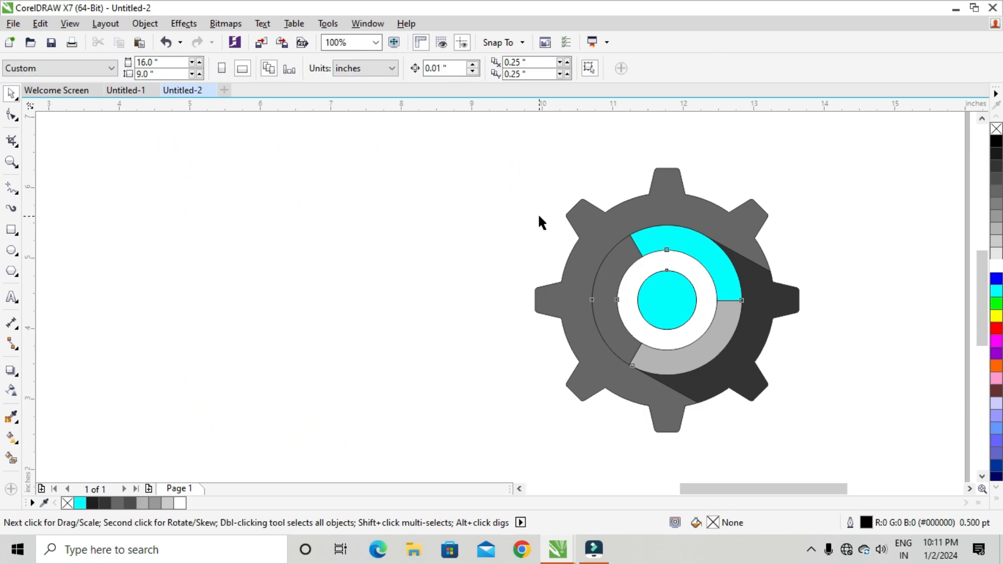
Group all the pieces of the colored logo and center the group on the page.
key("ctrl+a")
key("ctrl+g")
key("p")
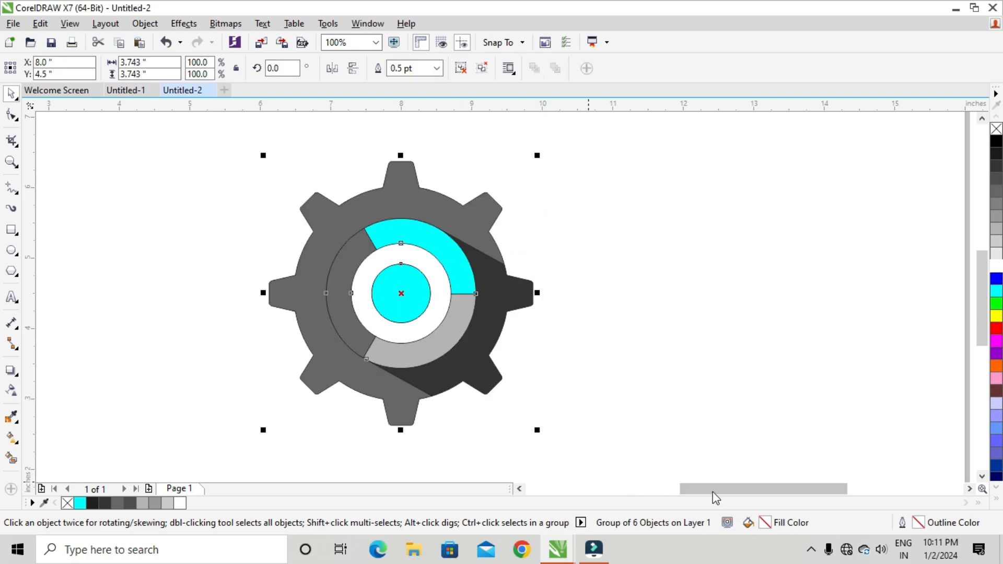
Remove the outline from the grouped gear logo.
left_click_drag(713, 491, 705, 489)
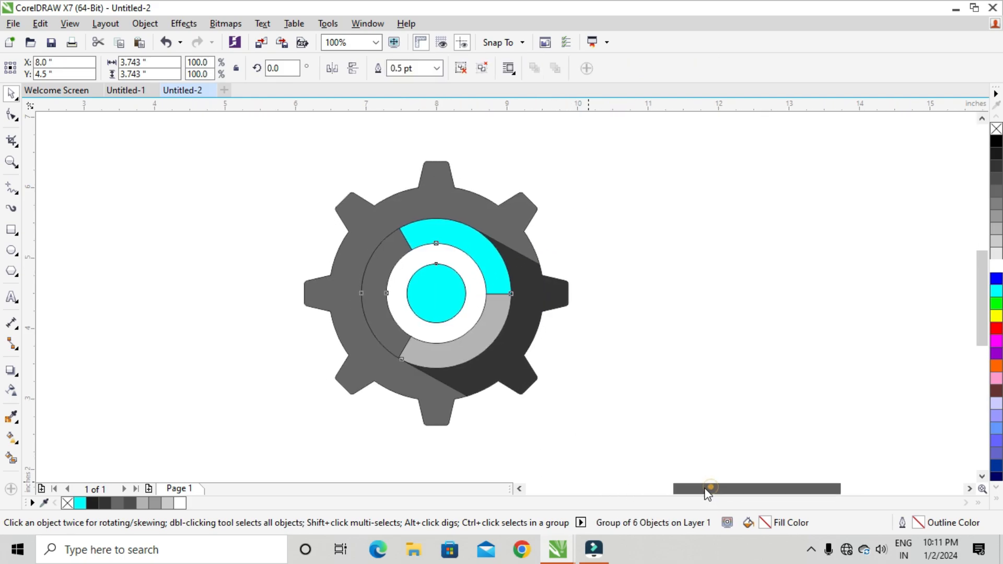
right_click(997, 131)
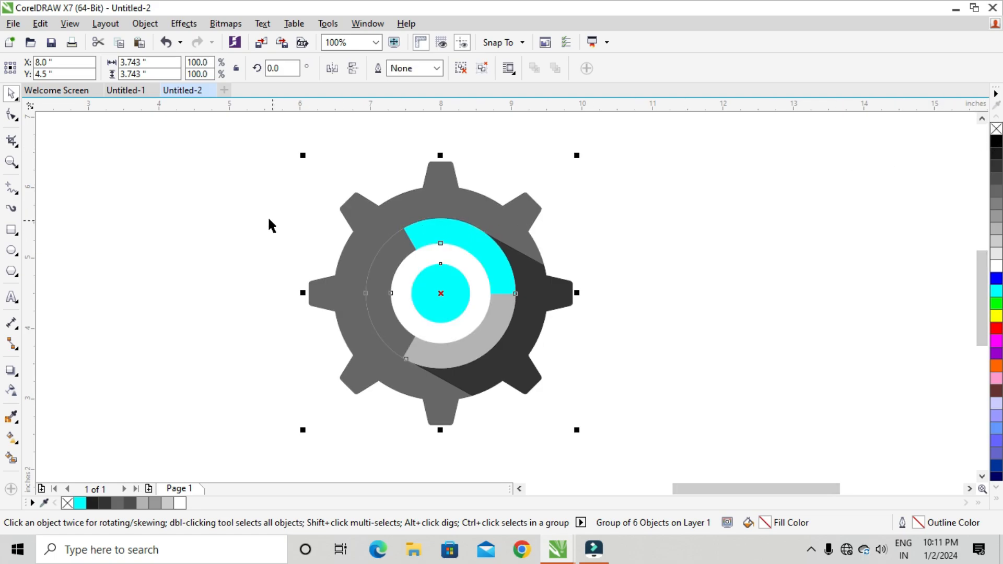
Enlarge the grouped gear logo proportionally about its center to about 4.56 inches wide and high.
left_click(227, 205)
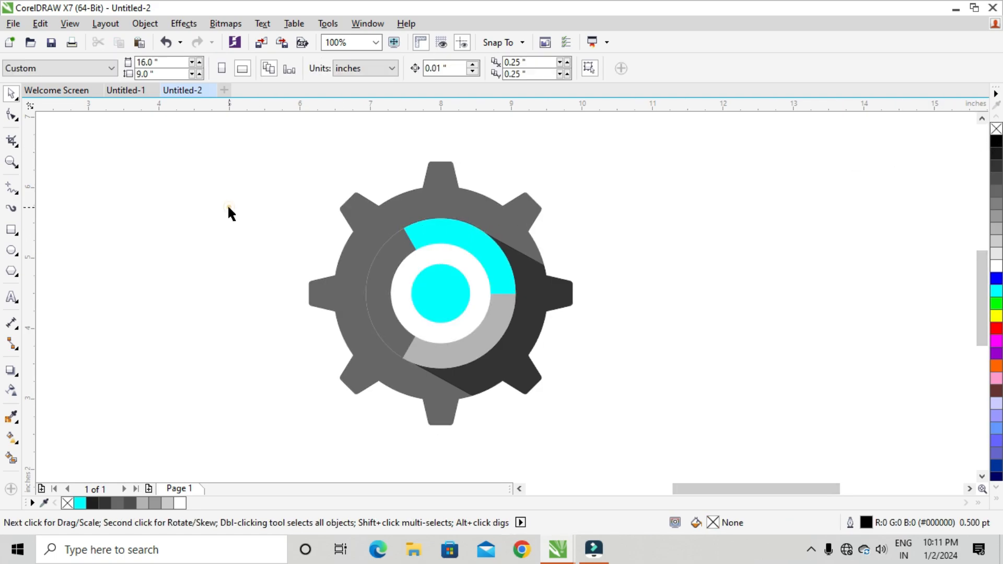
left_click(466, 203)
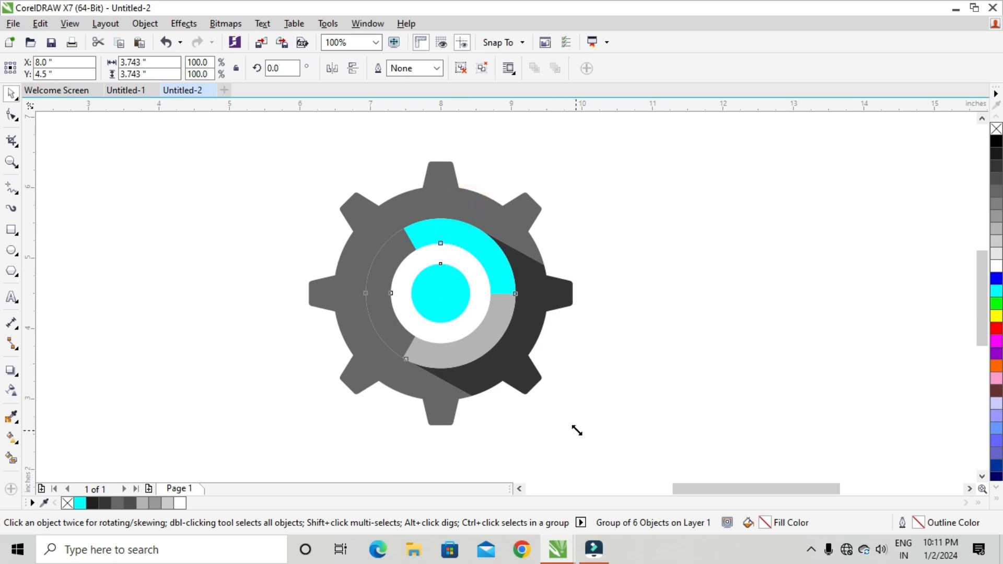
left_click_drag(576, 430, 632, 470)
left_click(706, 355)
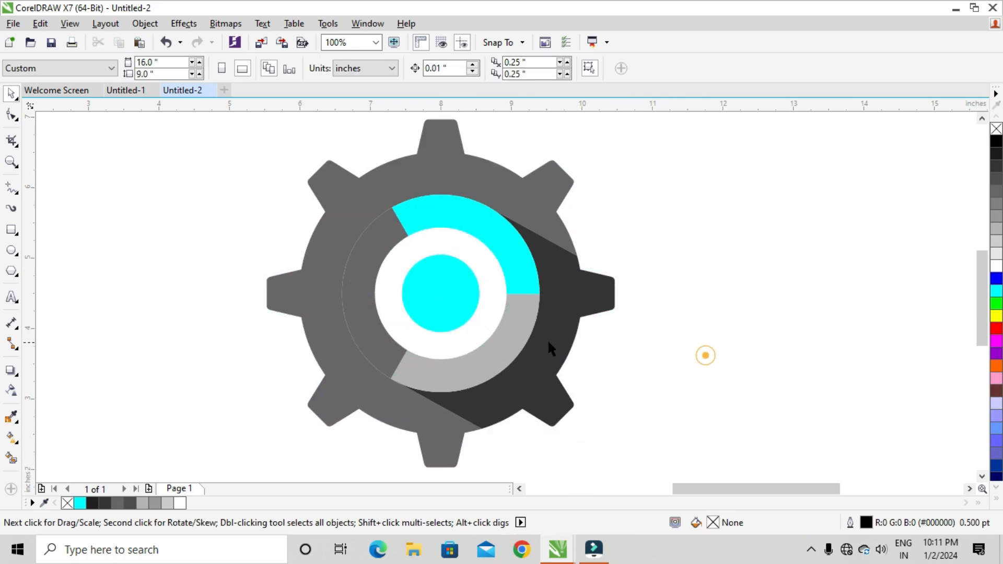
left_click(541, 340)
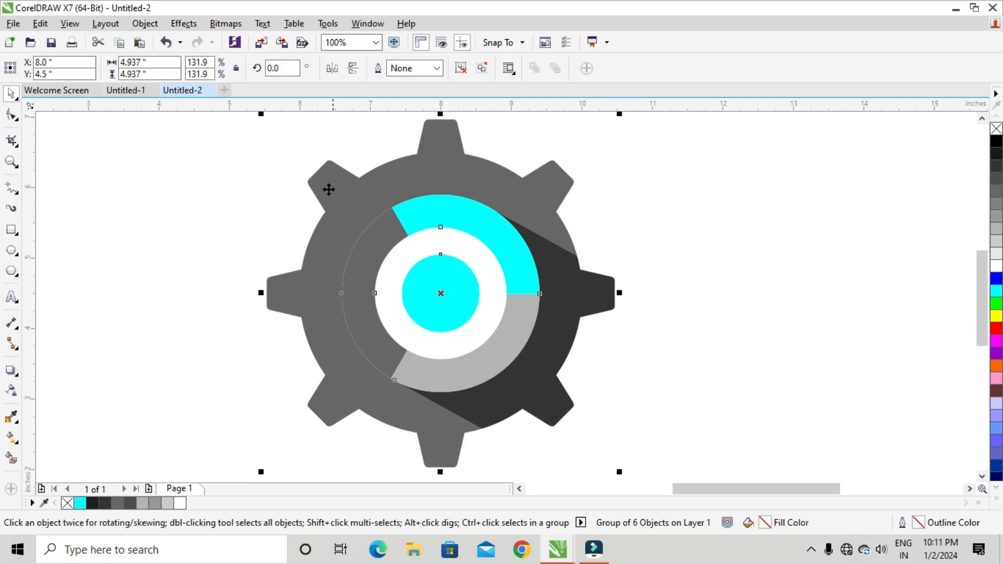
left_click_drag(262, 115, 270, 134)
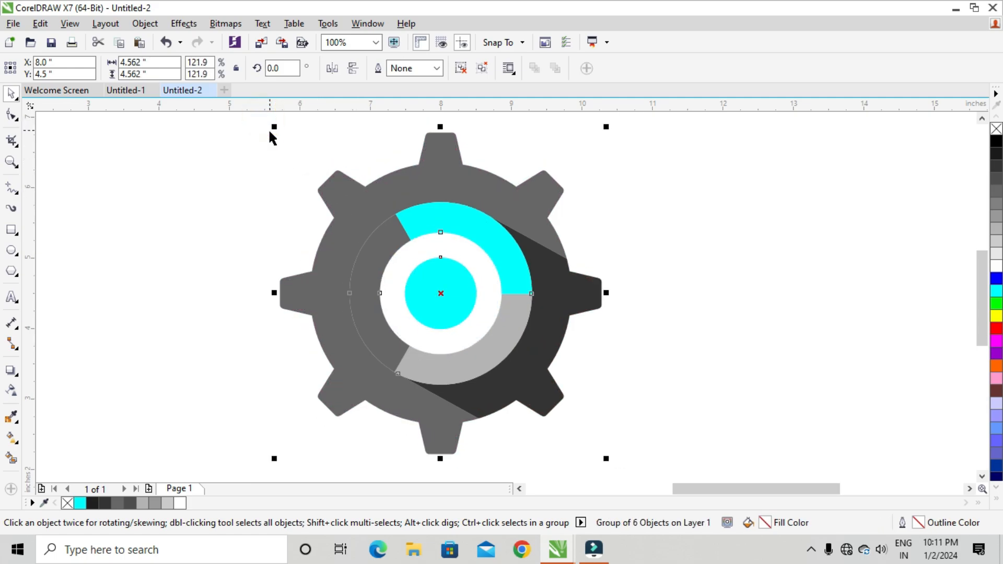
Show the finished gear logo in a full-screen preview.
left_click(72, 24)
left_click(119, 195)
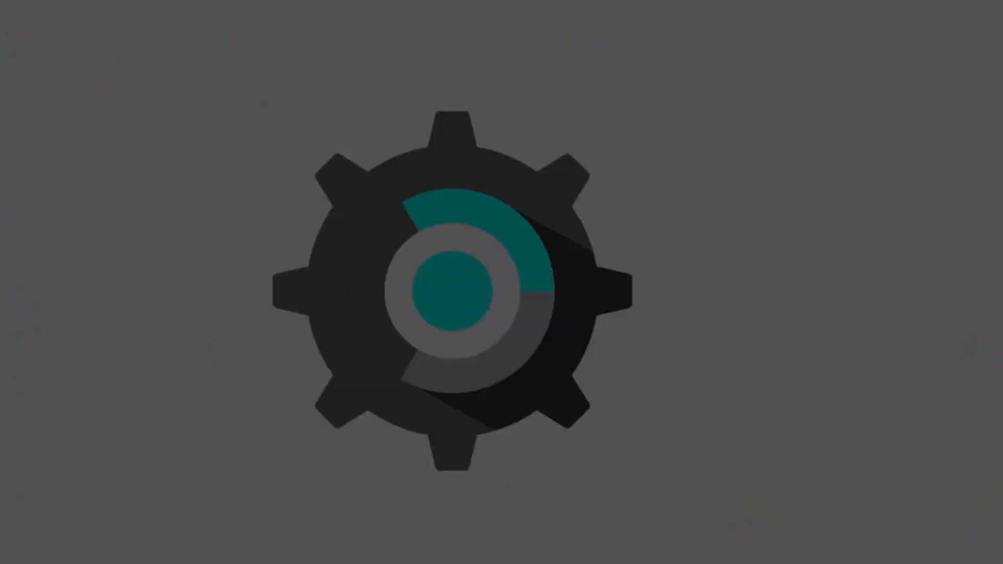